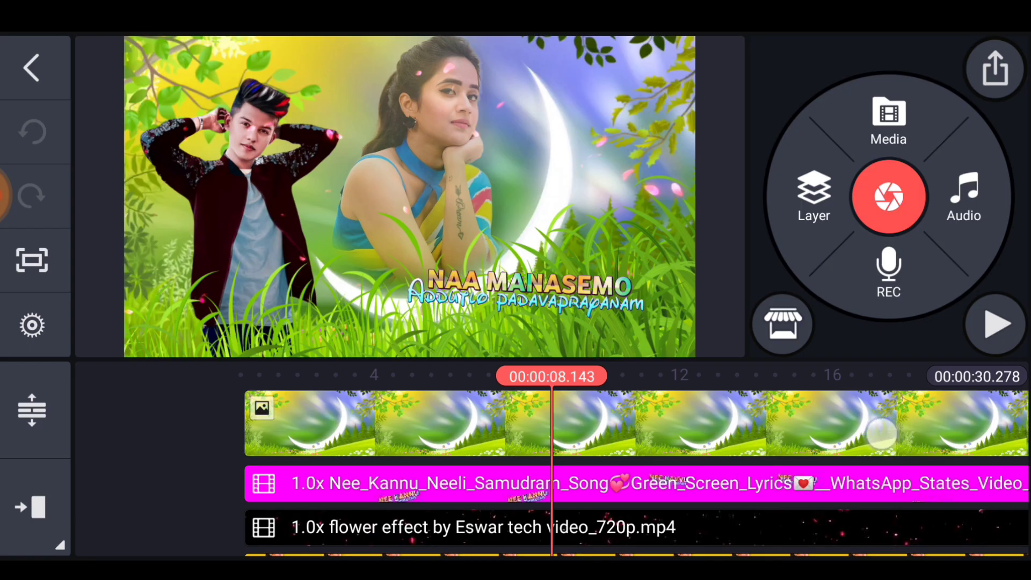
# - Scrub the finished composite's timeline, then swipe My Projects past the 20211201 entries
pyautogui.moveTo(882, 432)
pyautogui.mouseDown()
pyautogui.moveTo(761, 443)
pyautogui.moveTo(608, 442)
pyautogui.moveTo(571, 430)
pyautogui.moveTo(519, 437)
pyautogui.mouseUp()
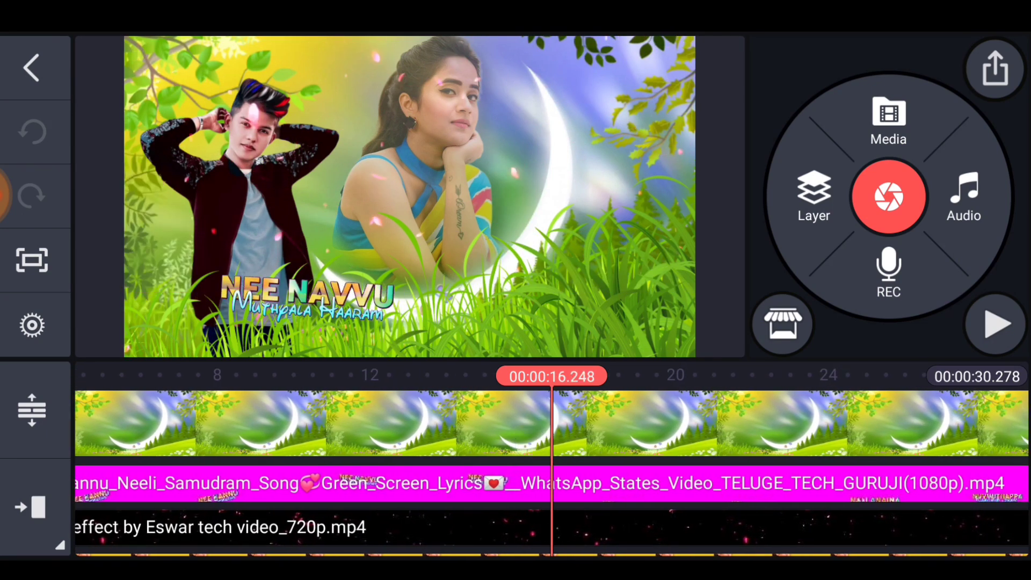
pyautogui.moveTo(719, 436); pyautogui.dragTo(582, 430)
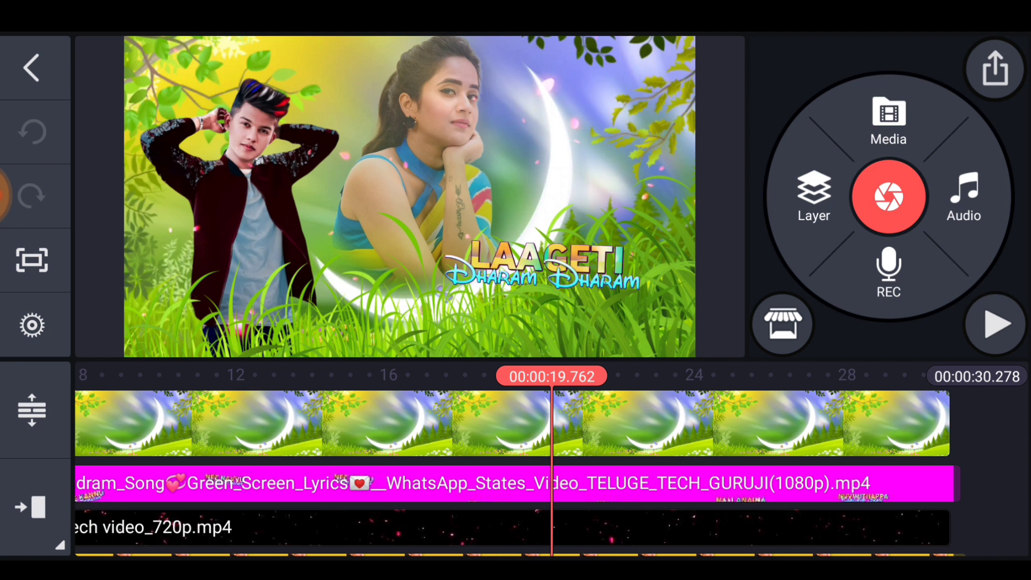
pyautogui.moveTo(830, 434)
pyautogui.mouseDown()
pyautogui.moveTo(760, 433)
pyautogui.moveTo(661, 467)
pyautogui.mouseUp()
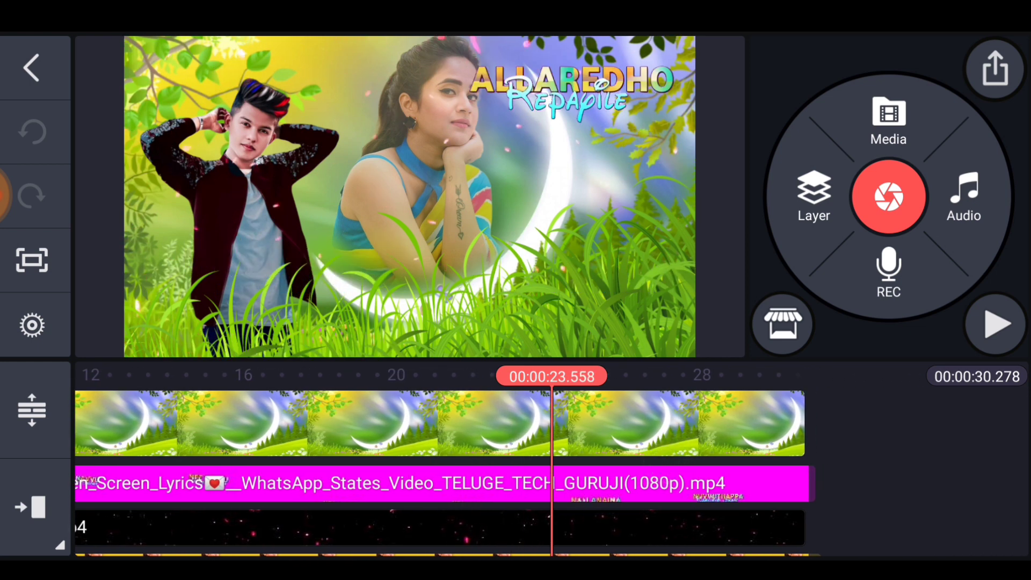
pyautogui.moveTo(732, 440); pyautogui.dragTo(881, 414)
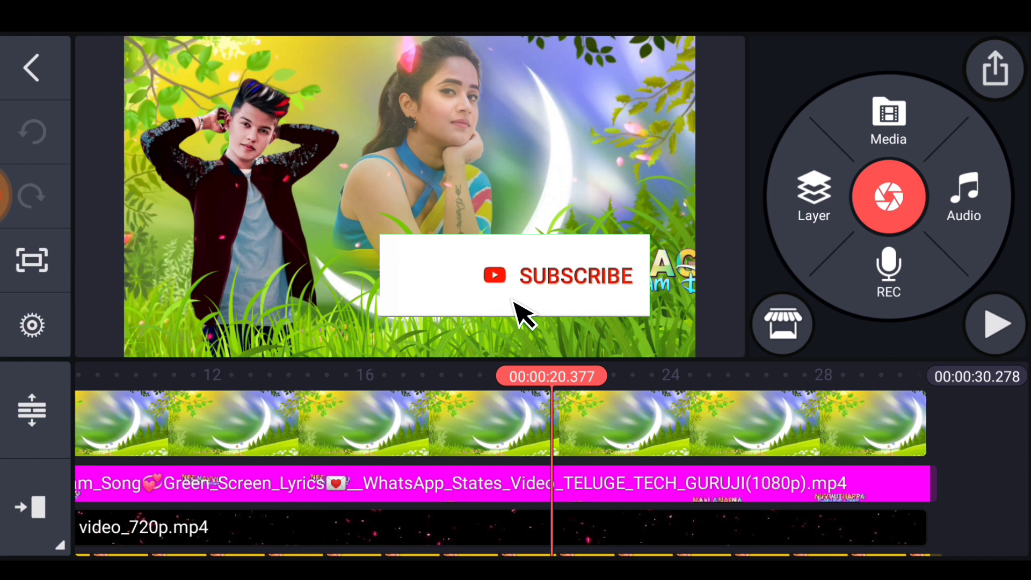
pyautogui.moveTo(748, 472); pyautogui.dragTo(843, 472)
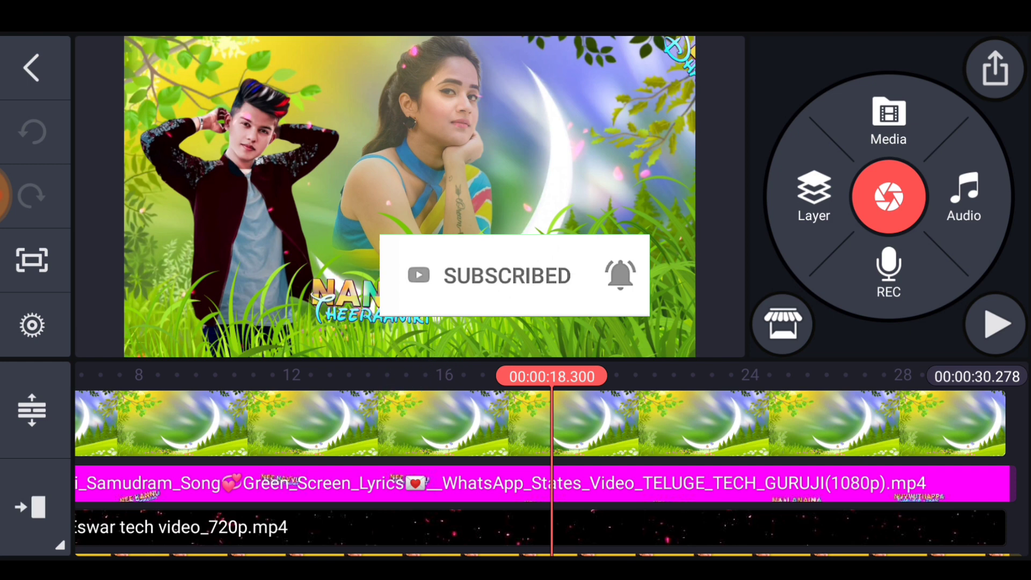
pyautogui.hscroll(-5, 551, 462)
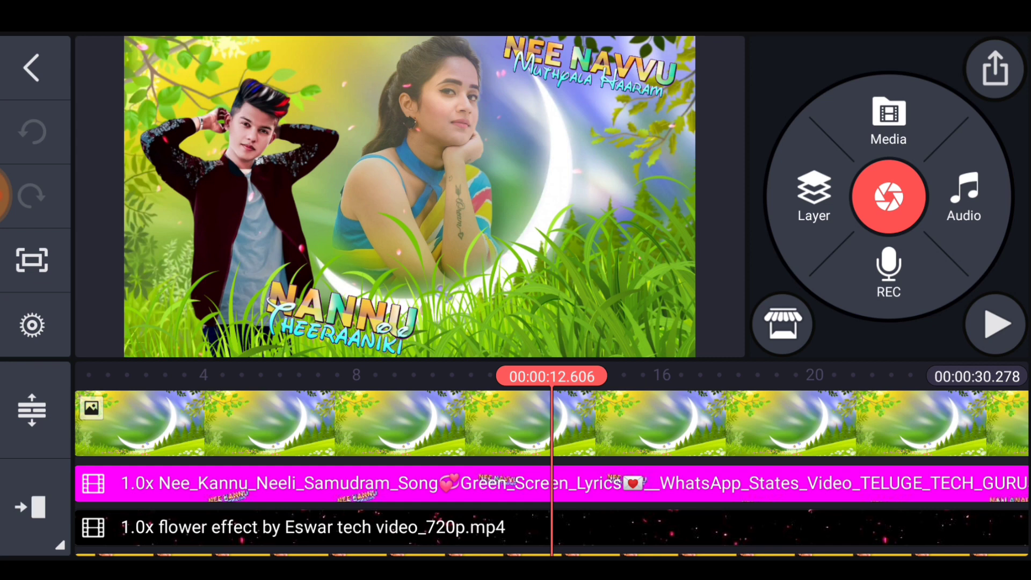
pyautogui.moveTo(800, 464)
pyautogui.mouseDown()
pyautogui.moveTo(973, 416)
pyautogui.moveTo(809, 431)
pyautogui.mouseUp()
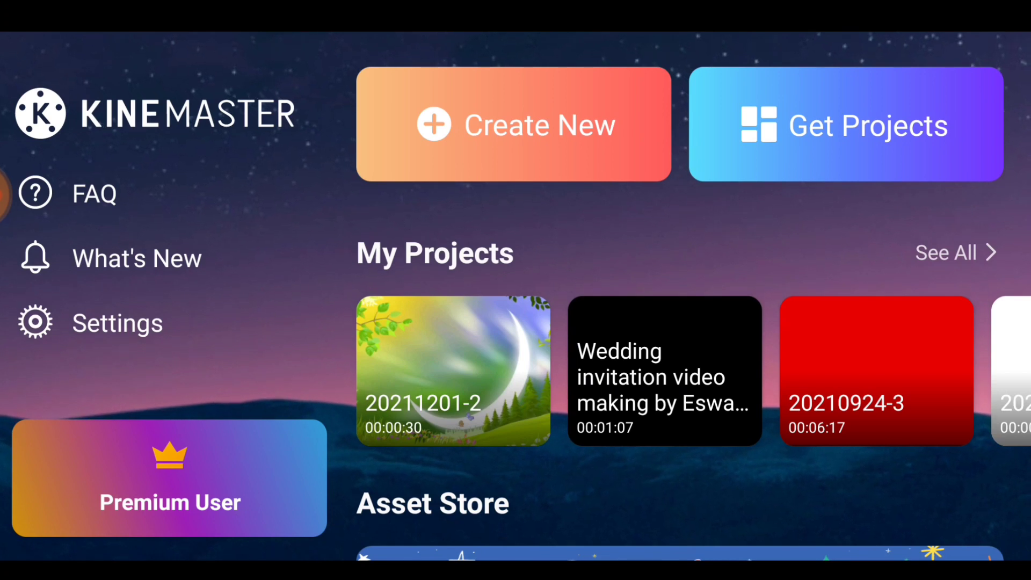
pyautogui.moveTo(900, 373)
pyautogui.mouseDown()
pyautogui.moveTo(824, 392)
pyautogui.moveTo(656, 392)
pyautogui.mouseUp()
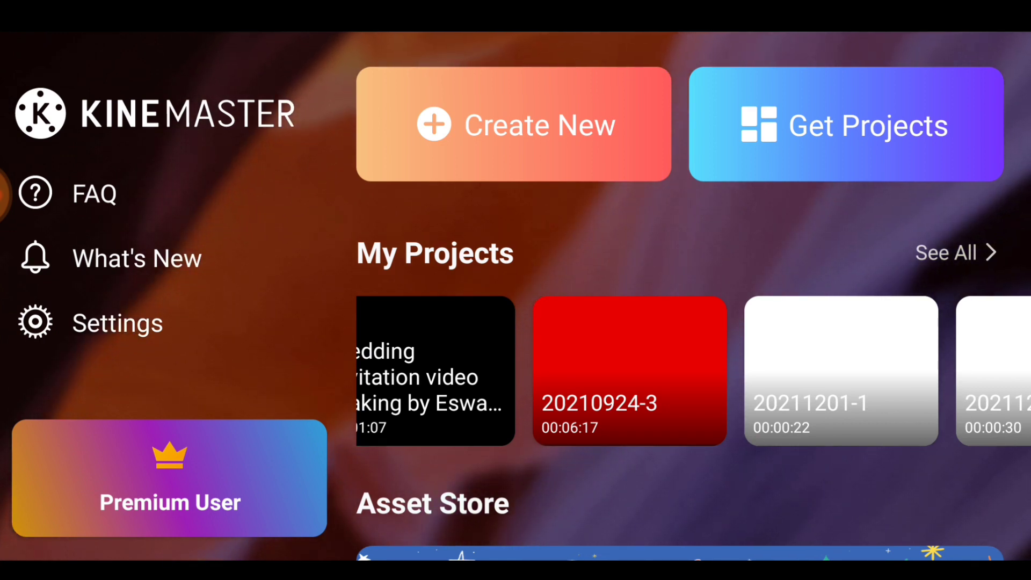
pyautogui.moveTo(870, 371); pyautogui.dragTo(591, 377)
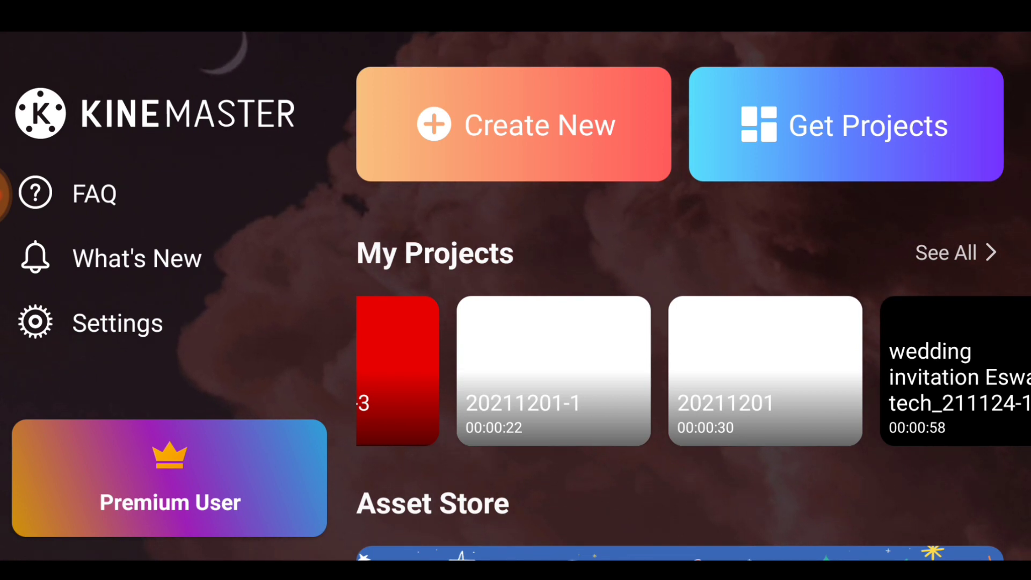
# - Create a new 16:9 project with the moon background image from Capture
pyautogui.click(559, 115)
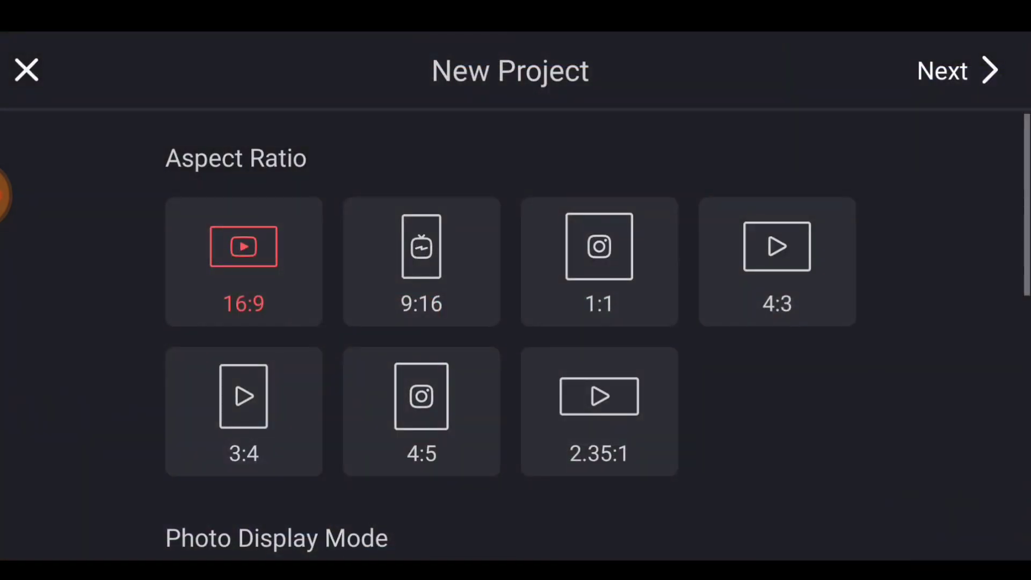
pyautogui.click(963, 71)
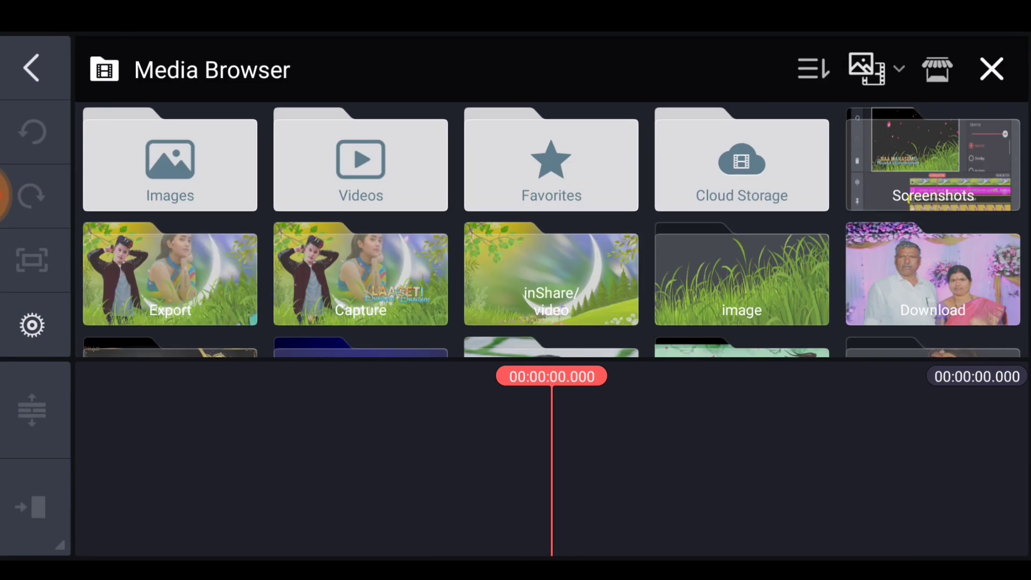
pyautogui.click(317, 276)
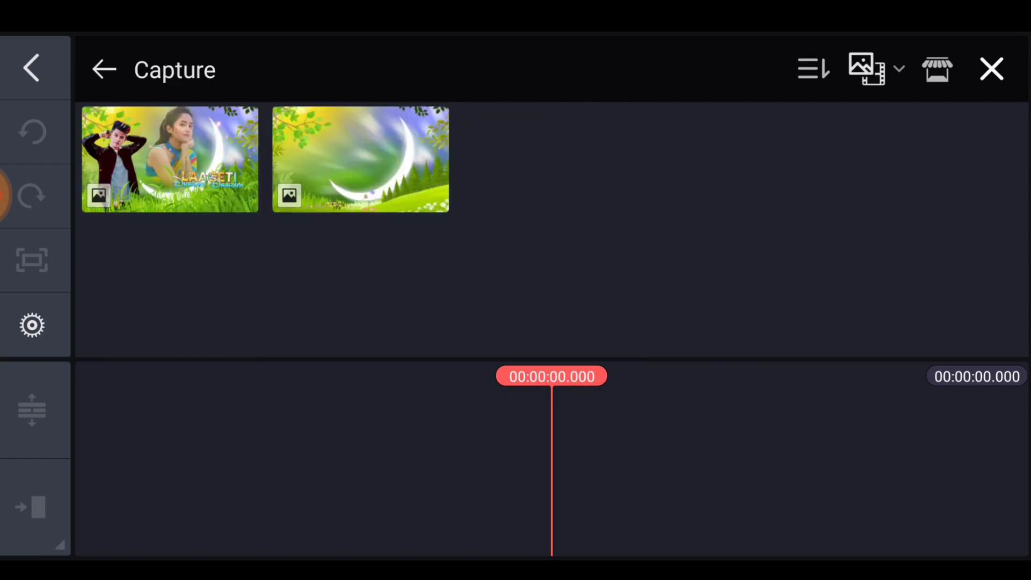
pyautogui.click(420, 157)
pyautogui.click(998, 65)
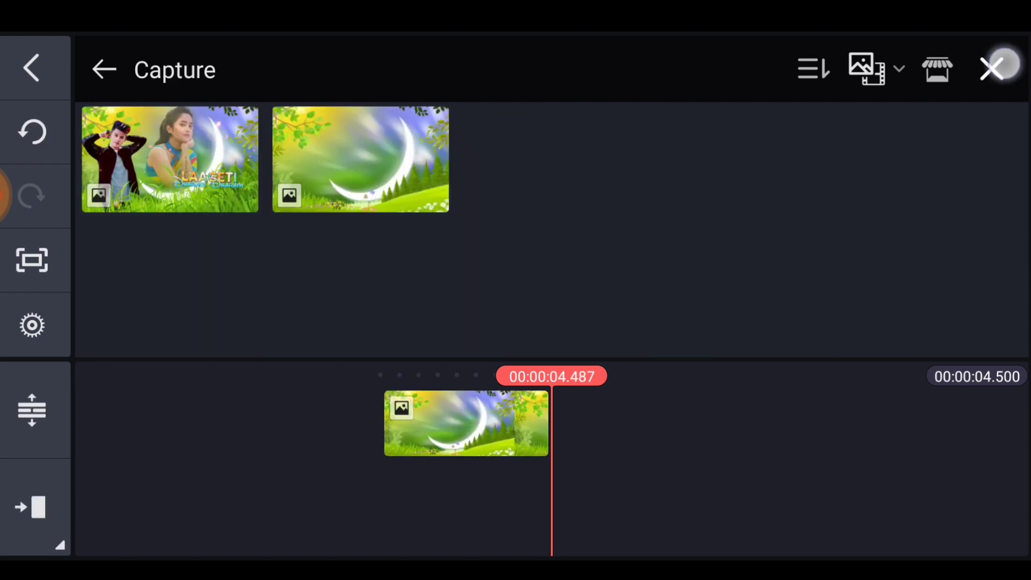
# - Lengthen the moon background clip to about 28.3 seconds
pyautogui.click(542, 424)
pyautogui.moveTo(559, 424); pyautogui.dragTo(707, 409)
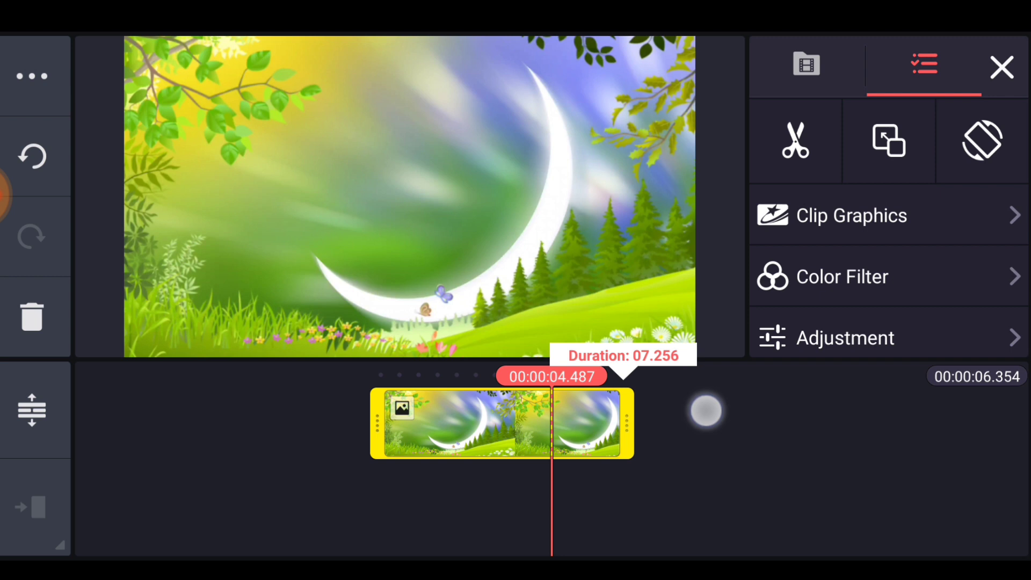
pyautogui.moveTo(586, 458); pyautogui.dragTo(857, 433)
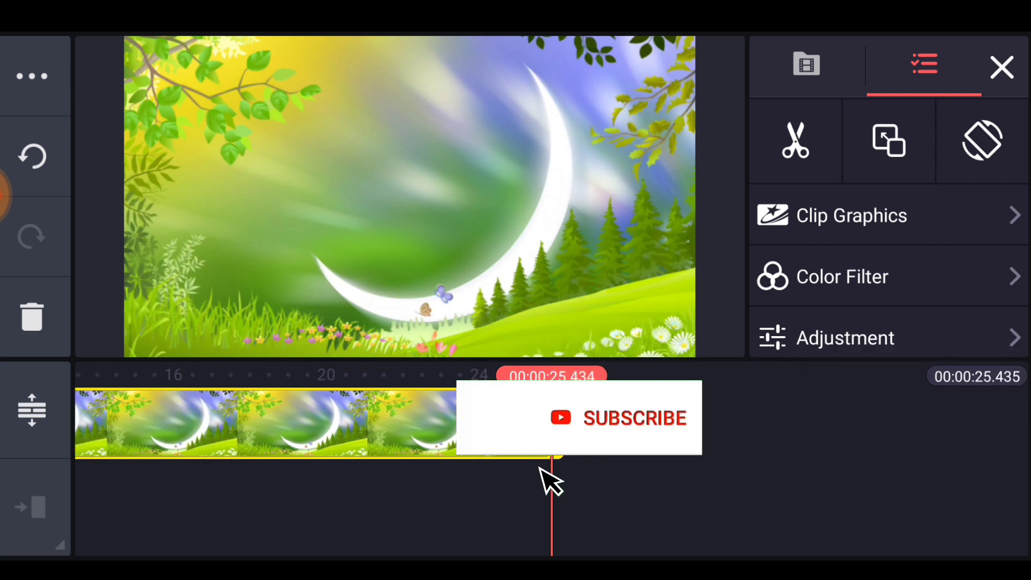
pyautogui.moveTo(579, 457); pyautogui.dragTo(578, 456)
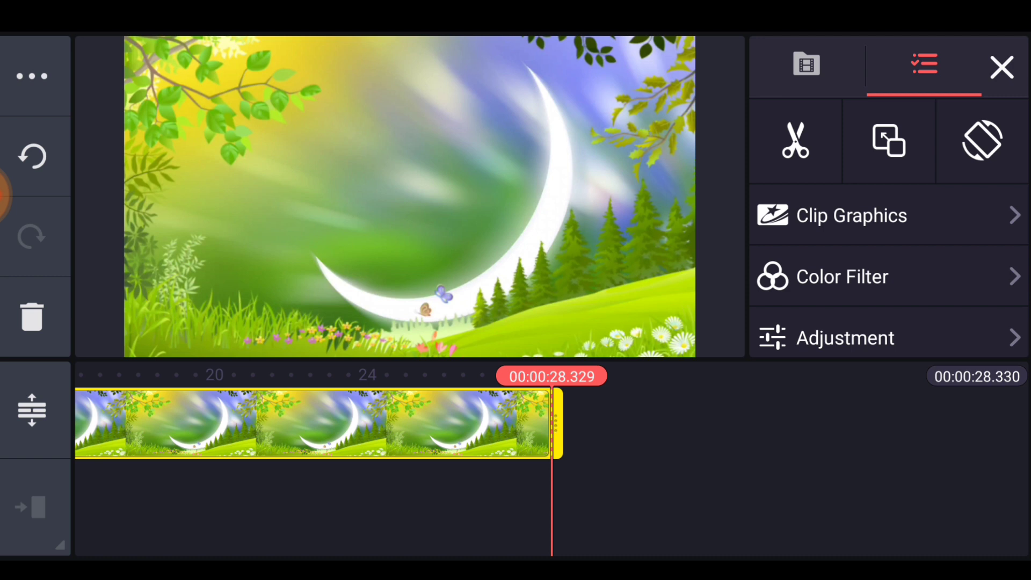
pyautogui.click(929, 379)
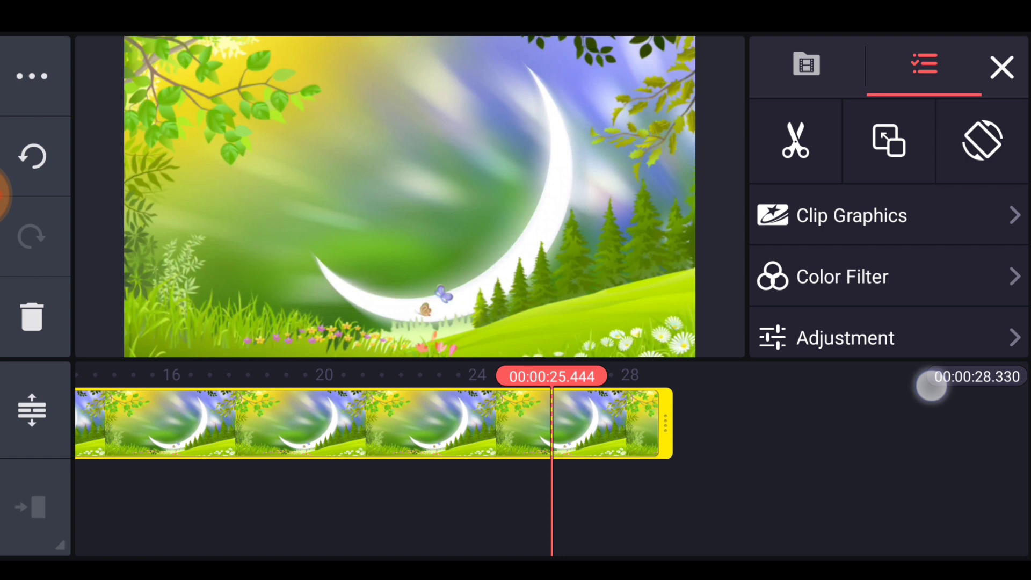
pyautogui.click(1001, 67)
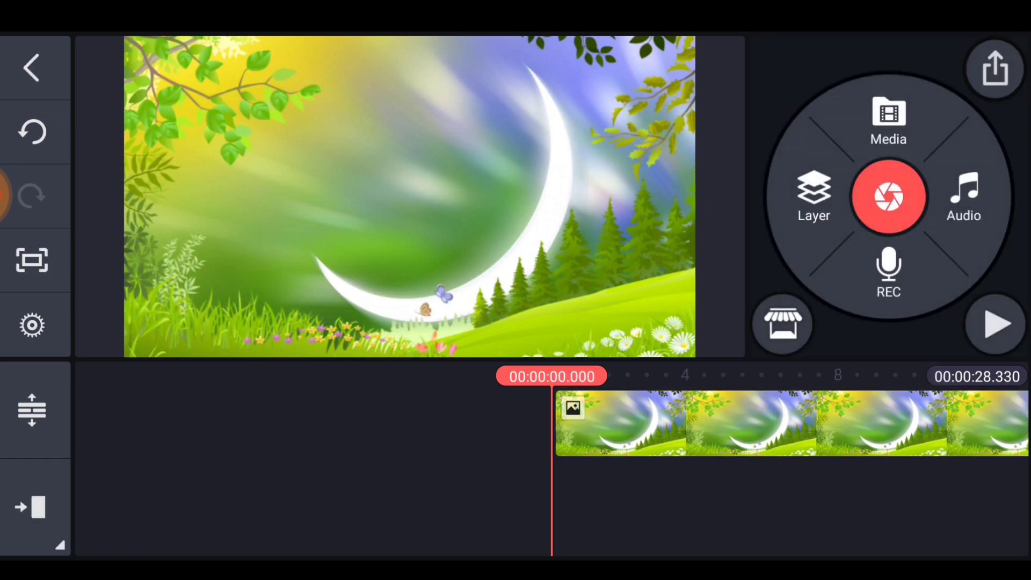
# - Add the striped-saree woman photo from the PhotoRoom folder as a media layer
pyautogui.click(978, 376)
pyautogui.moveTo(591, 424); pyautogui.dragTo(821, 451)
pyautogui.click(813, 196)
pyautogui.click(744, 86)
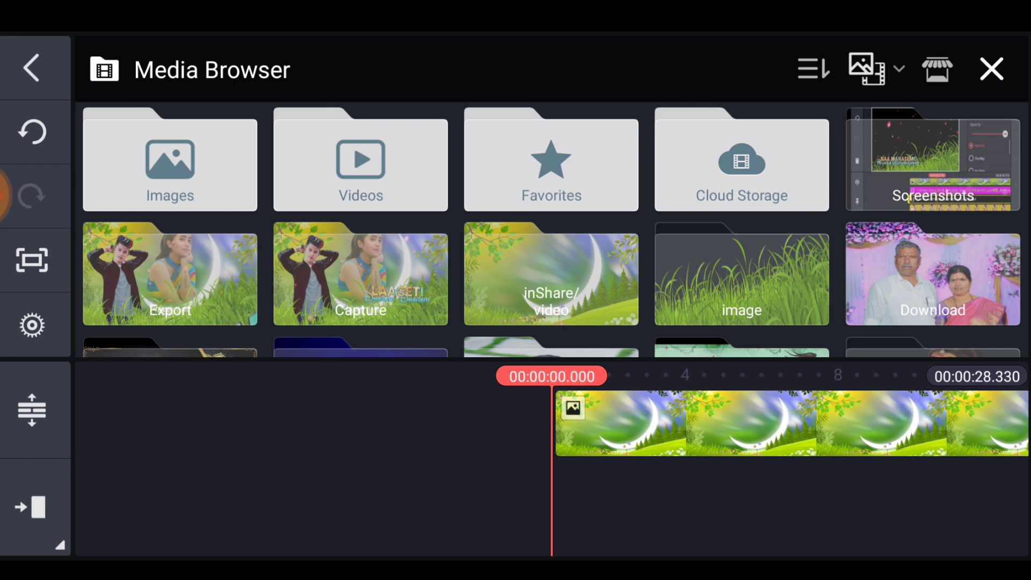
pyautogui.scroll(-2, 552, 208)
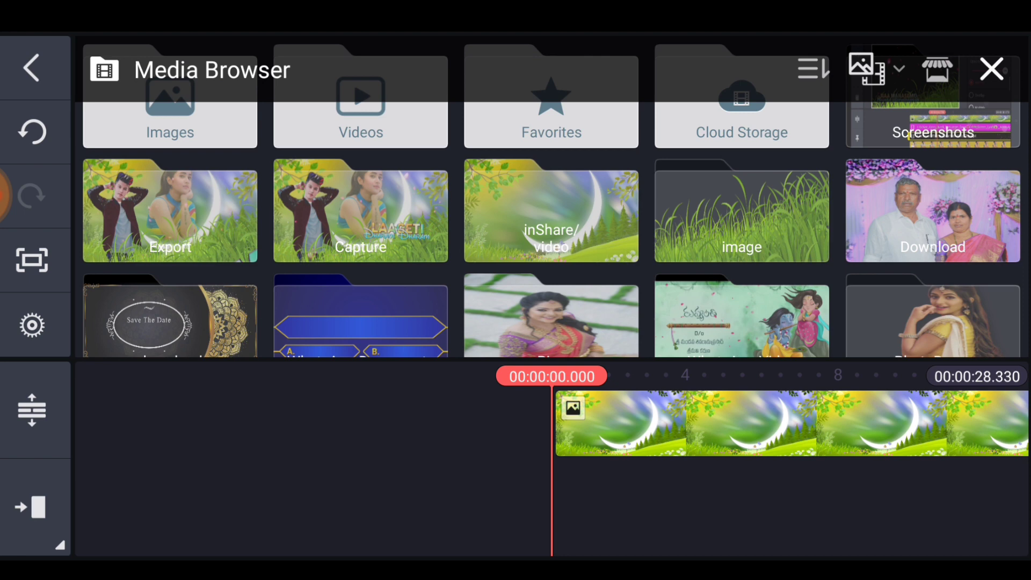
pyautogui.scroll(-5, 552, 197)
pyautogui.click(933, 188)
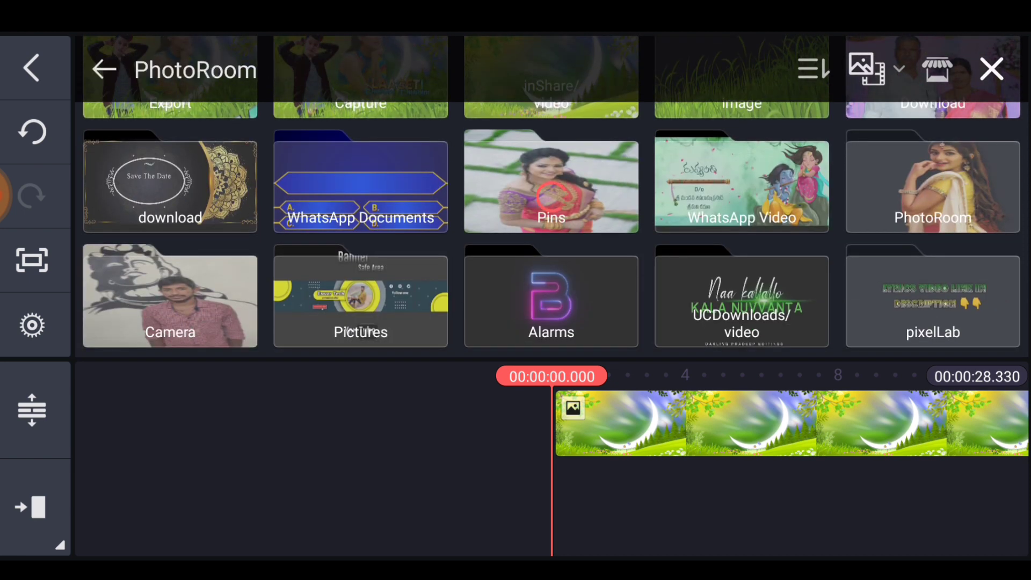
pyautogui.scroll(-1, 930, 285)
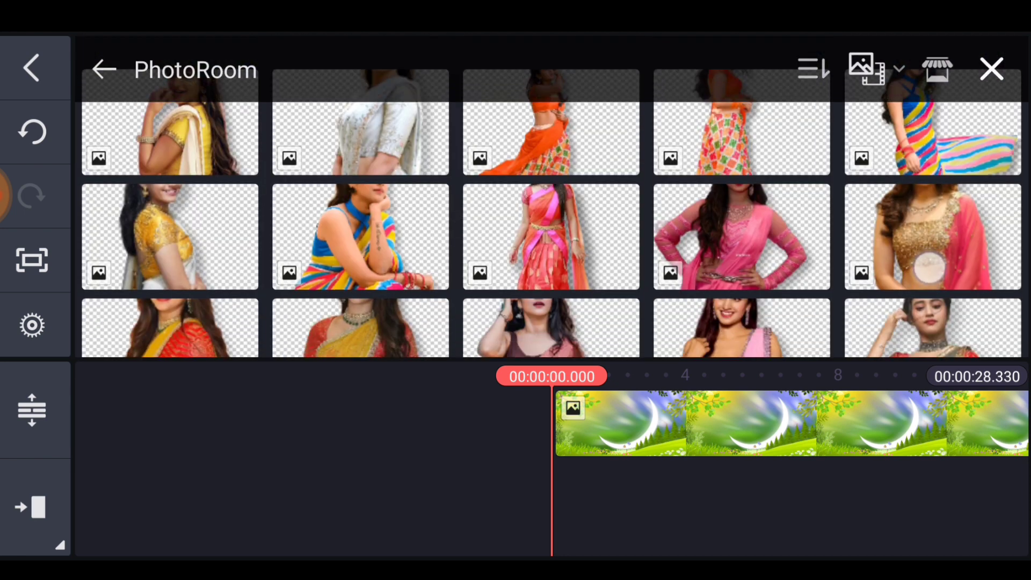
pyautogui.click(340, 240)
pyautogui.scroll(-2, 942, 209)
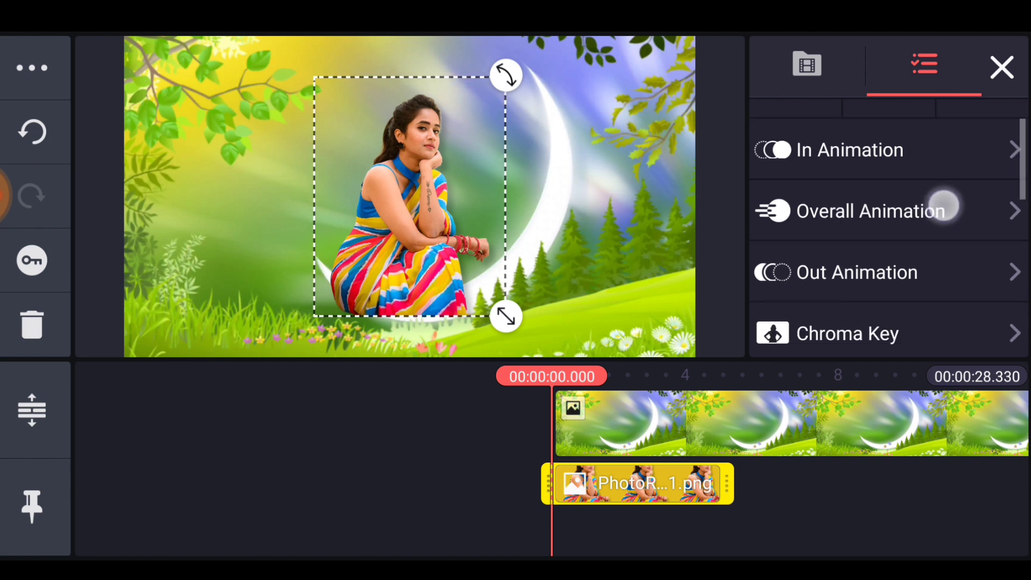
pyautogui.scroll(-2, 923, 237)
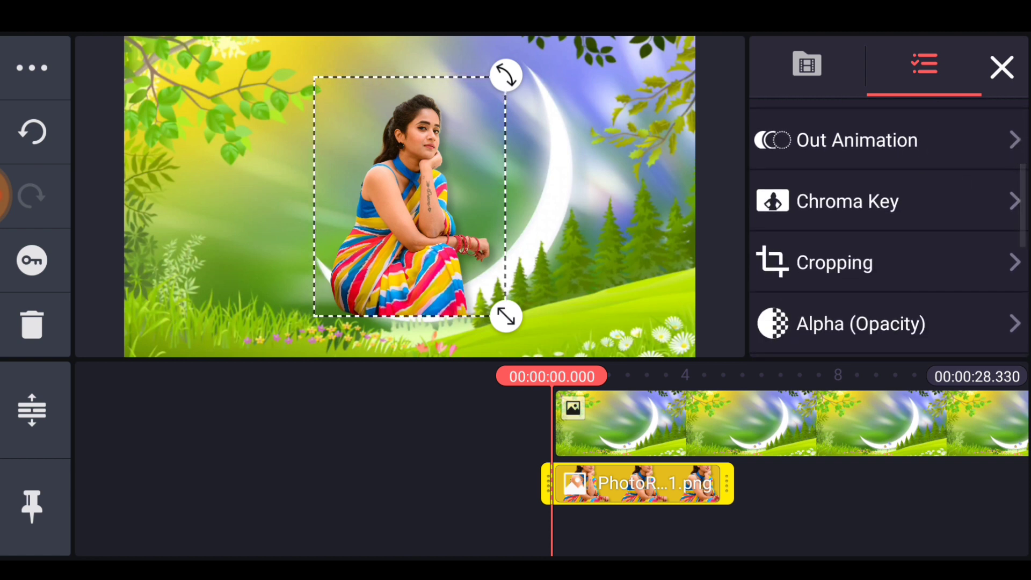
# - Mask the woman's photo with a circle feathered to 41
pyautogui.click(839, 260)
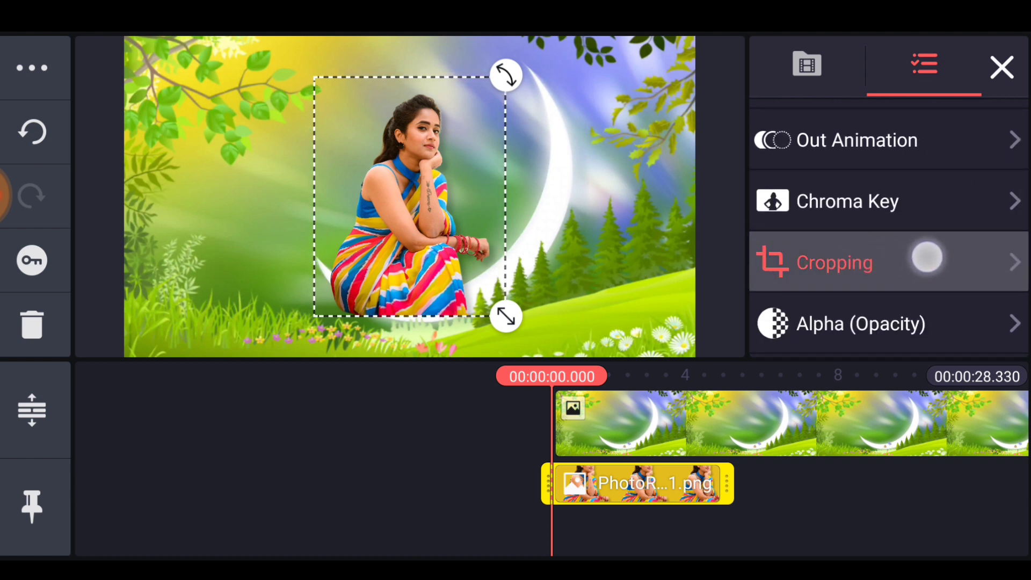
pyautogui.click(975, 134)
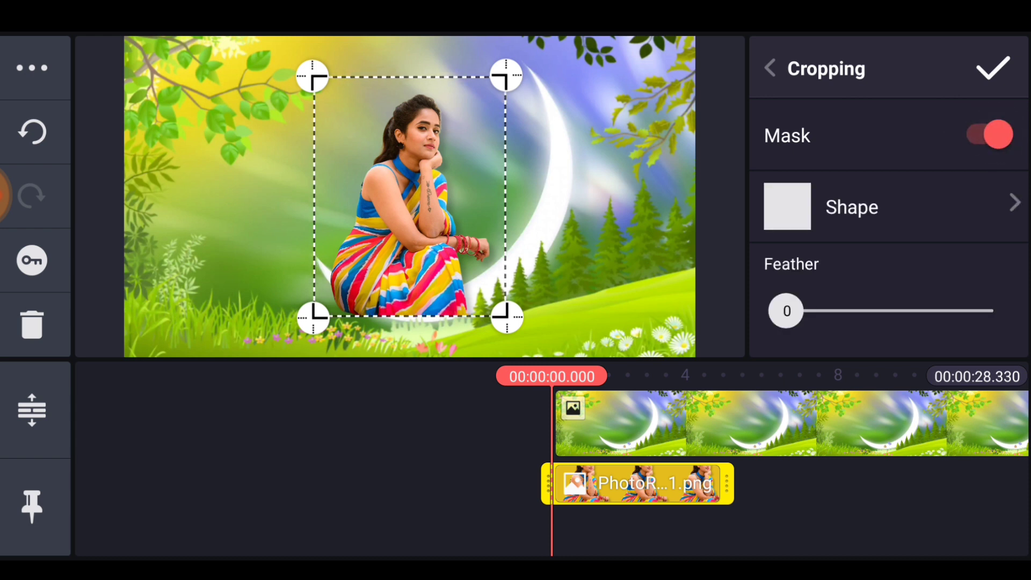
pyautogui.moveTo(789, 311); pyautogui.dragTo(1000, 309)
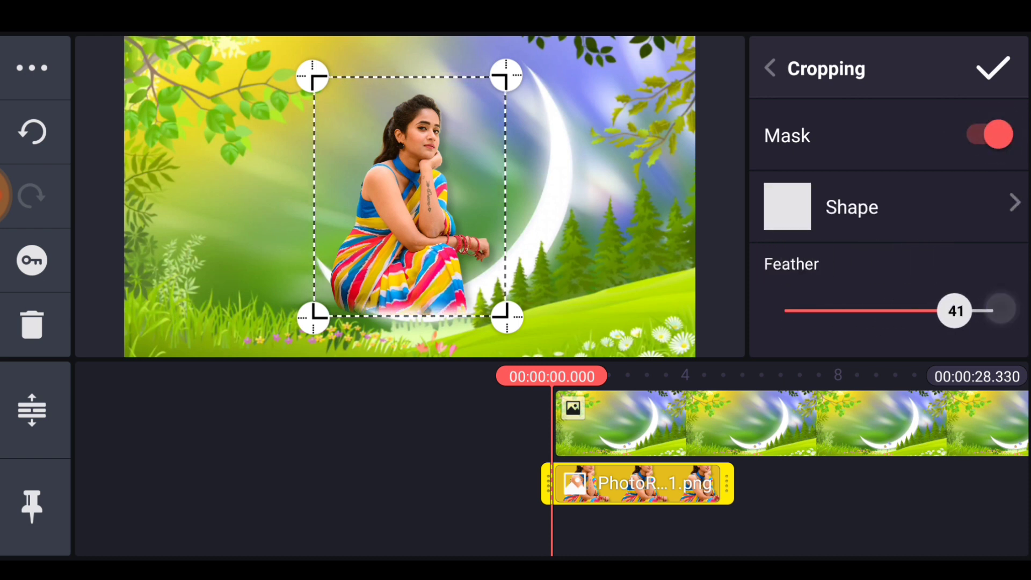
pyautogui.click(916, 212)
pyautogui.click(982, 136)
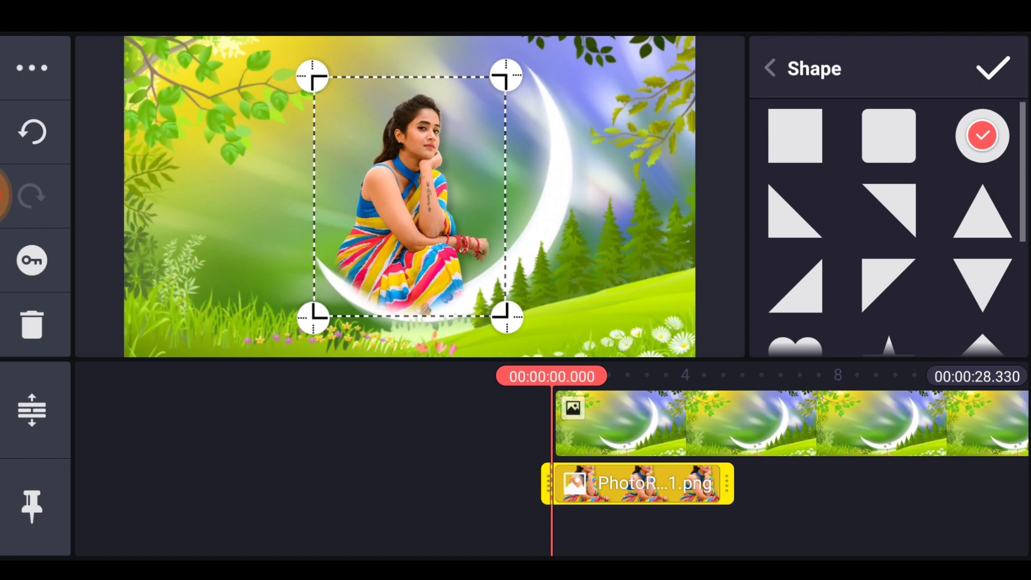
pyautogui.moveTo(506, 317); pyautogui.dragTo(517, 302)
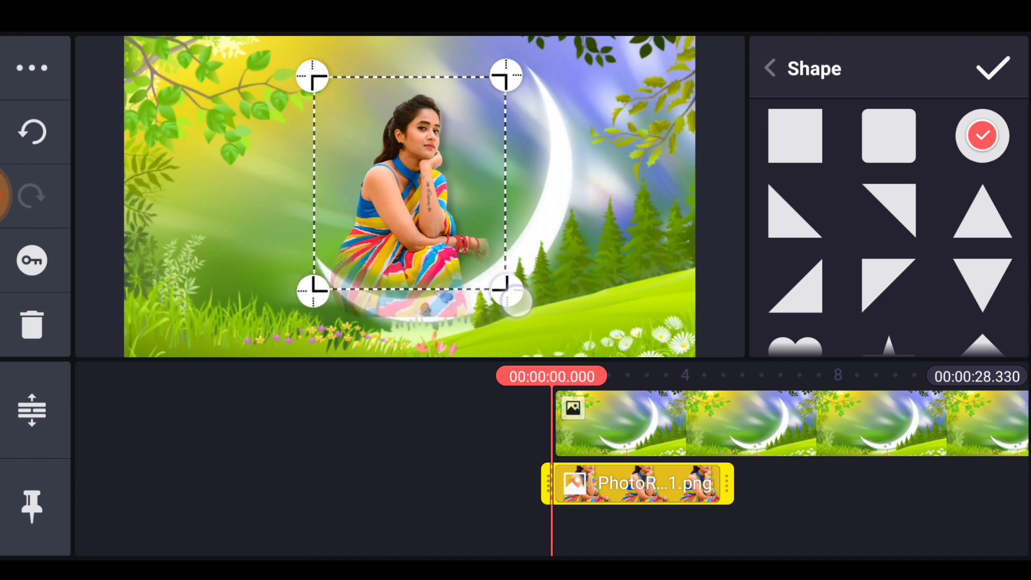
pyautogui.click(994, 69)
# - Enlarge the masked woman's photo and position it inside the crescent moon
pyautogui.click(659, 482)
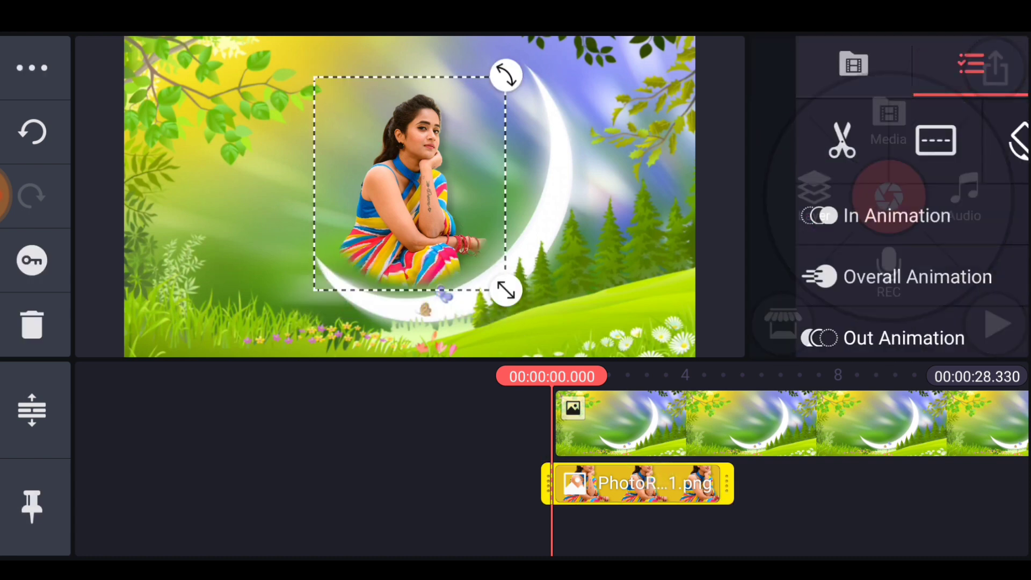
pyautogui.moveTo(506, 290); pyautogui.dragTo(536, 322)
pyautogui.moveTo(531, 279); pyautogui.dragTo(544, 249)
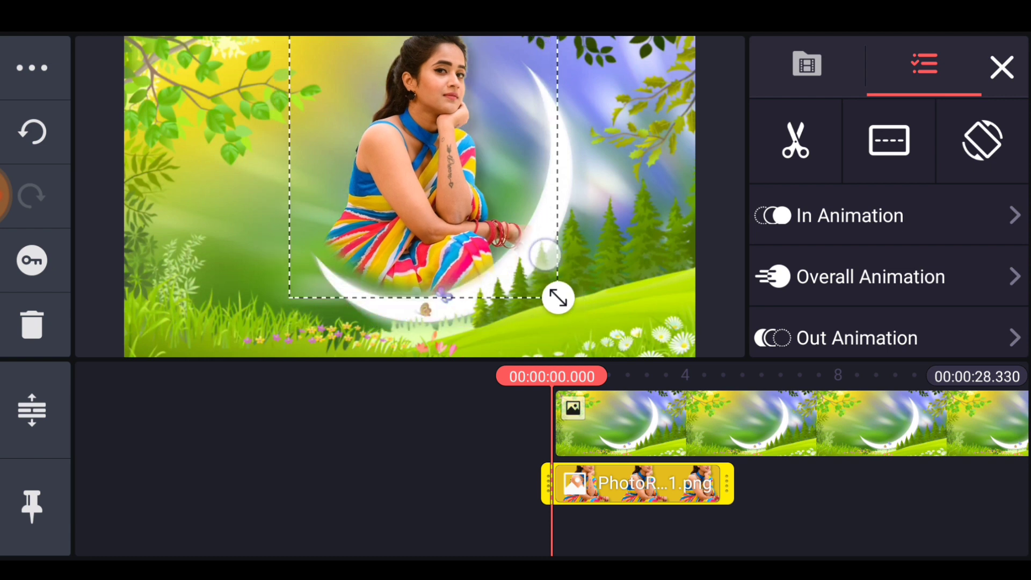
pyautogui.moveTo(918, 280); pyautogui.dragTo(924, 185)
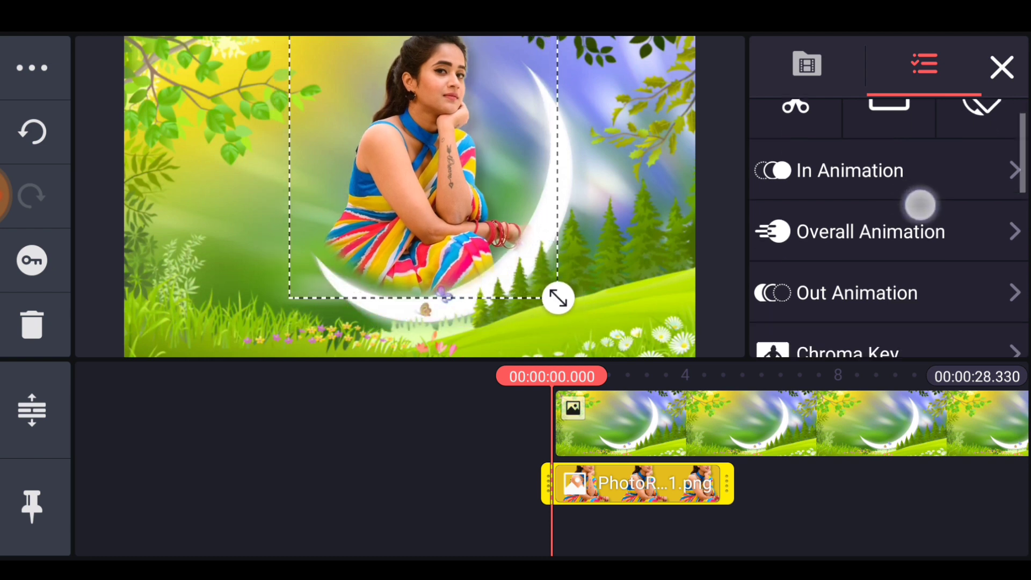
pyautogui.click(859, 347)
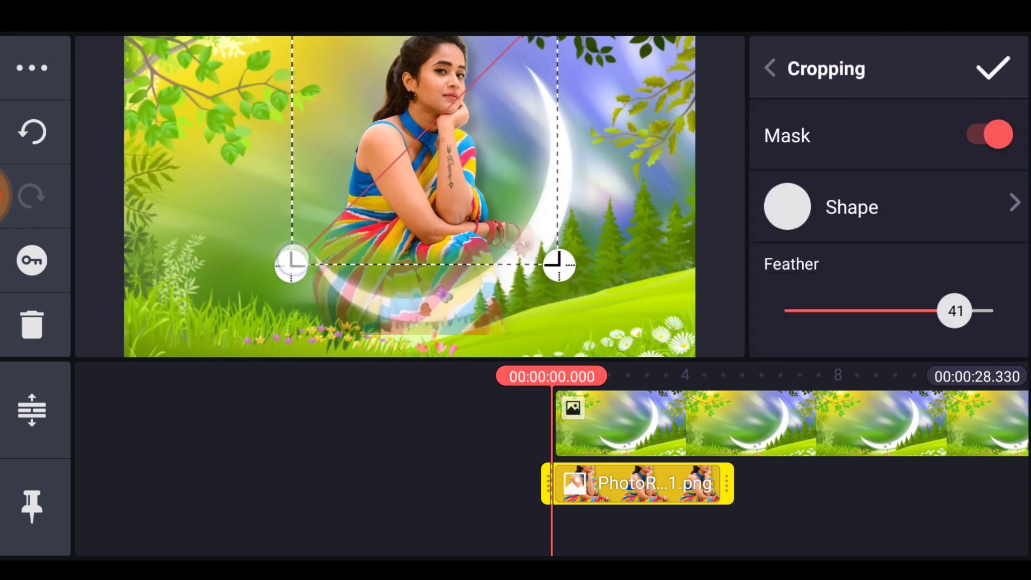
pyautogui.click(992, 68)
pyautogui.click(695, 483)
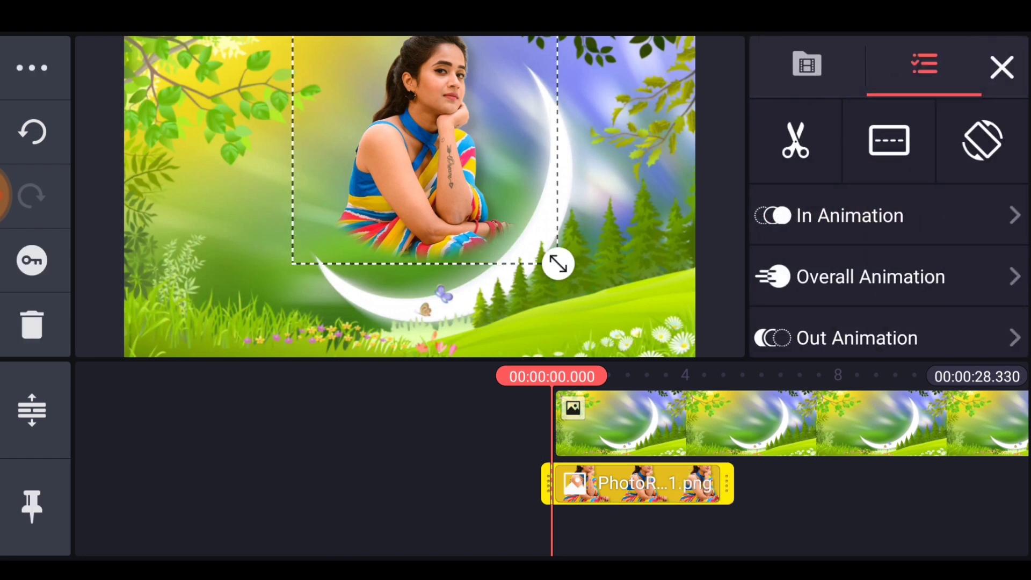
pyautogui.moveTo(558, 264); pyautogui.dragTo(570, 271)
pyautogui.moveTo(276, 228); pyautogui.dragTo(274, 249)
pyautogui.moveTo(567, 292); pyautogui.dragTo(568, 288)
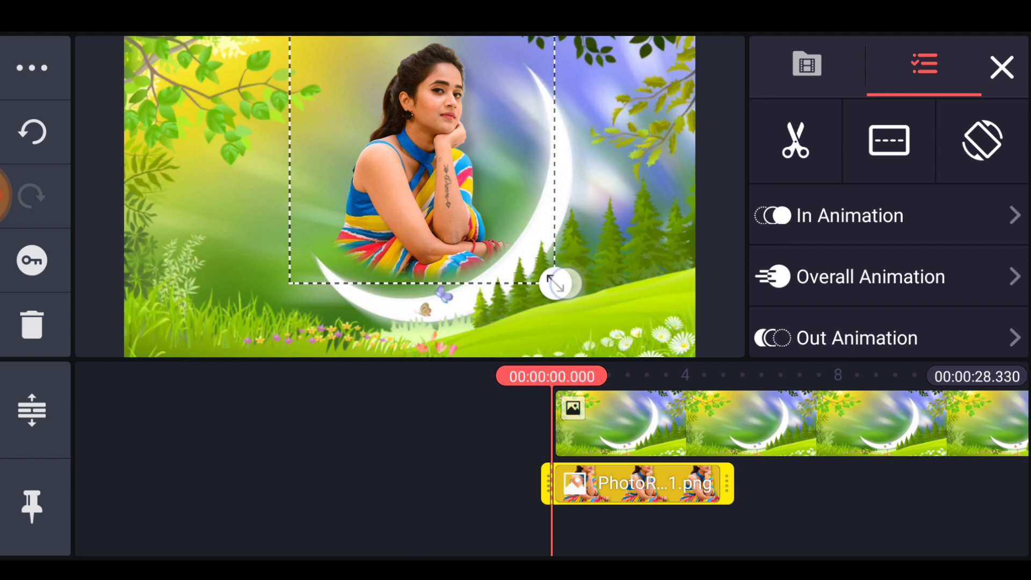
# - Set the woman's photo opacity to 63%
pyautogui.scroll(-3, 889, 242)
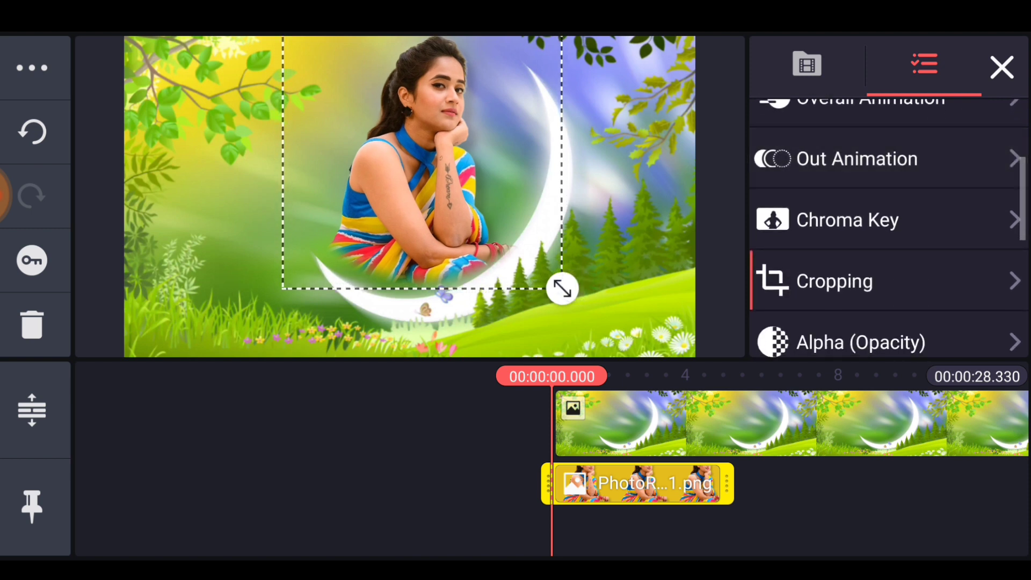
pyautogui.moveTo(902, 298); pyautogui.dragTo(903, 220)
pyautogui.click(871, 267)
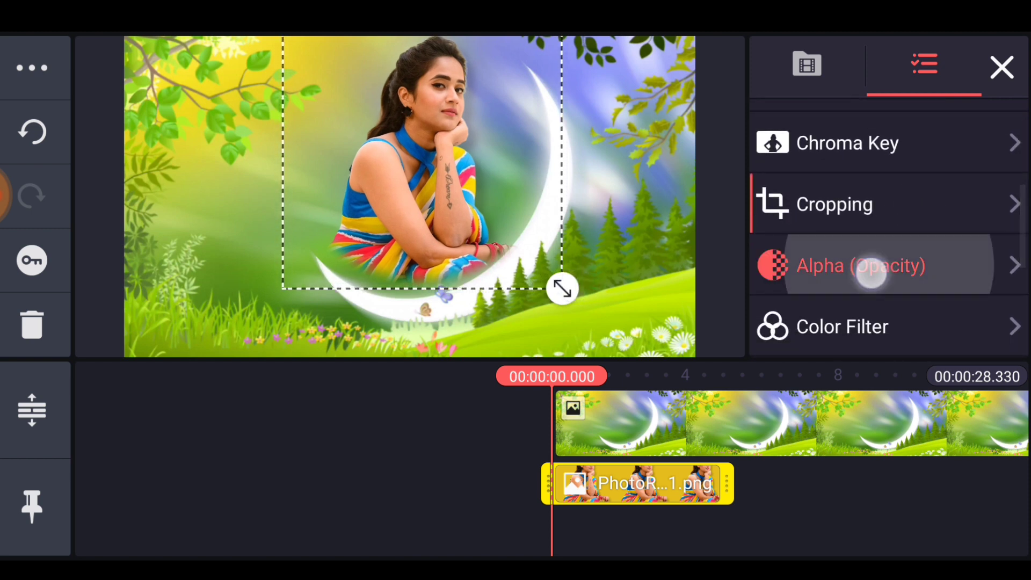
pyautogui.moveTo(900, 183); pyautogui.dragTo(901, 243)
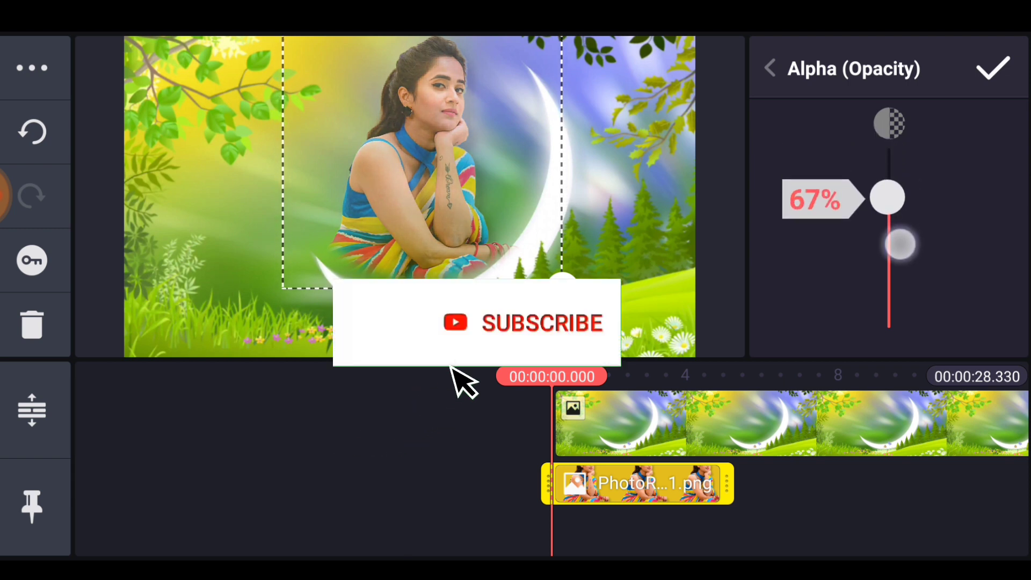
pyautogui.moveTo(900, 244); pyautogui.dragTo(900, 250)
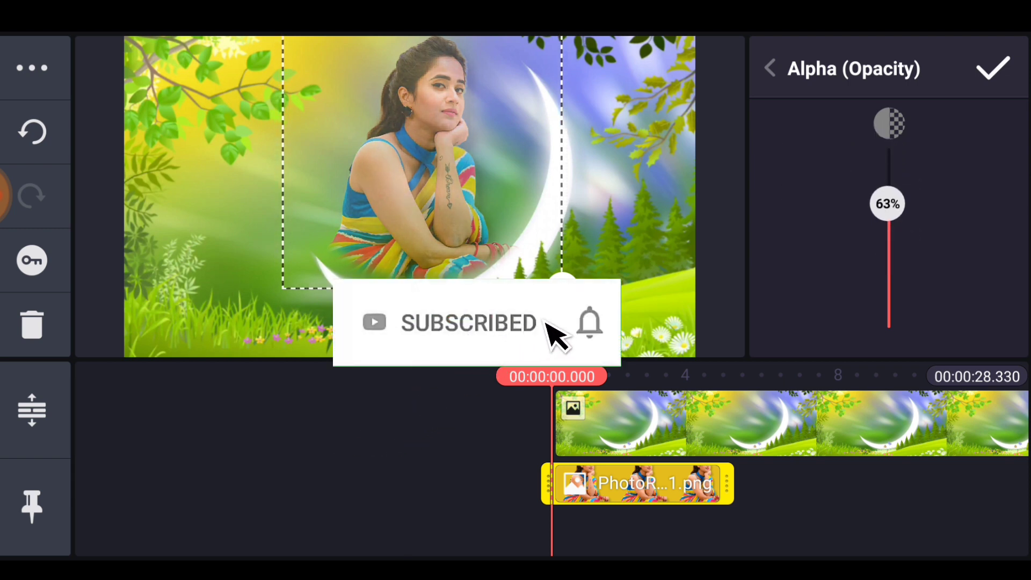
# - Extend the woman's photo clip to 00:00:28.330, slightly enlarging it, and confirm
pyautogui.moveTo(726, 483); pyautogui.dragTo(801, 481)
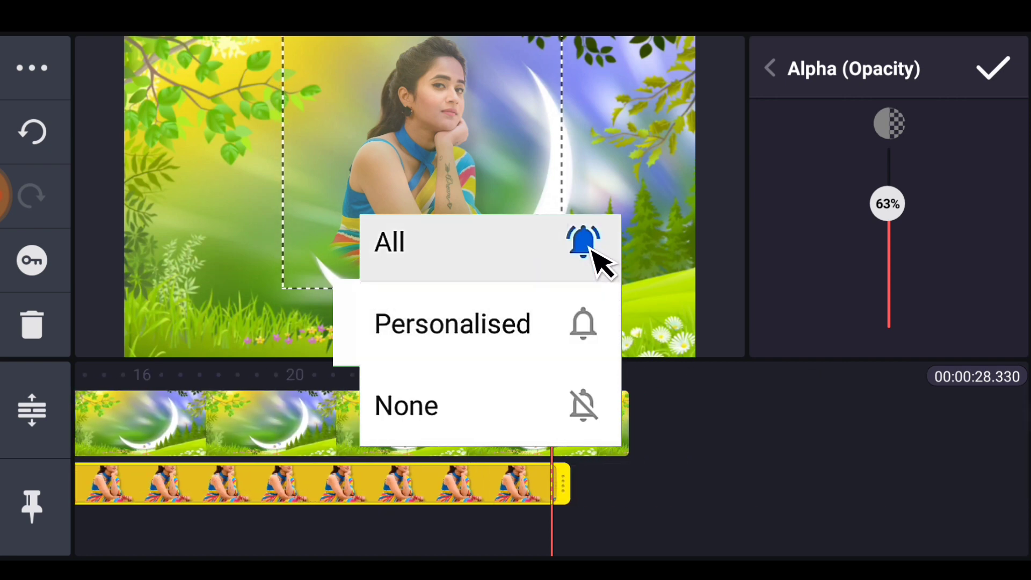
pyautogui.moveTo(564, 483); pyautogui.dragTo(570, 483)
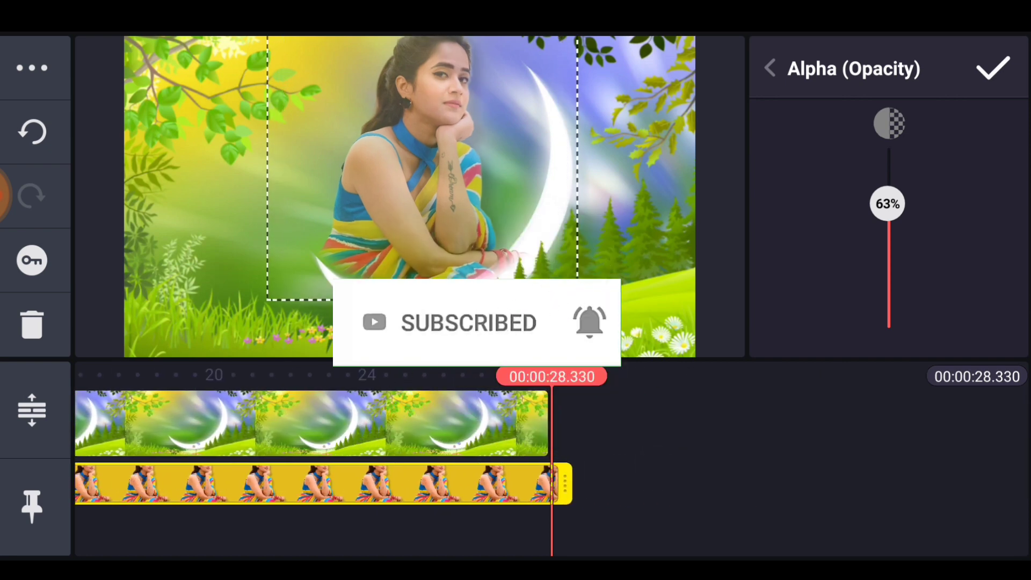
pyautogui.moveTo(563, 285)
pyautogui.mouseDown()
pyautogui.moveTo(584, 308)
pyautogui.moveTo(567, 298)
pyautogui.mouseUp()
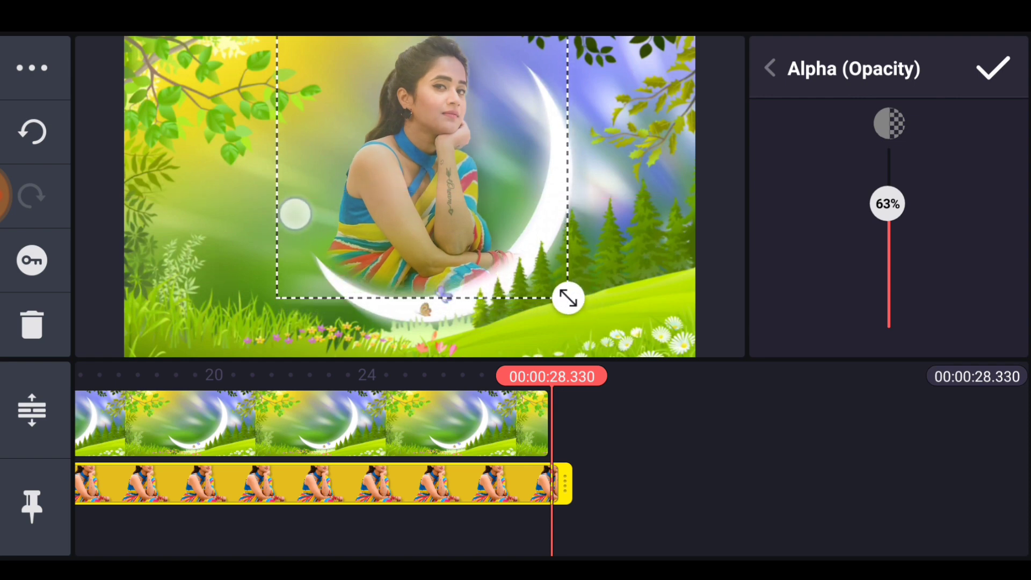
pyautogui.moveTo(296, 214); pyautogui.dragTo(295, 213)
pyautogui.moveTo(268, 429); pyautogui.dragTo(806, 429)
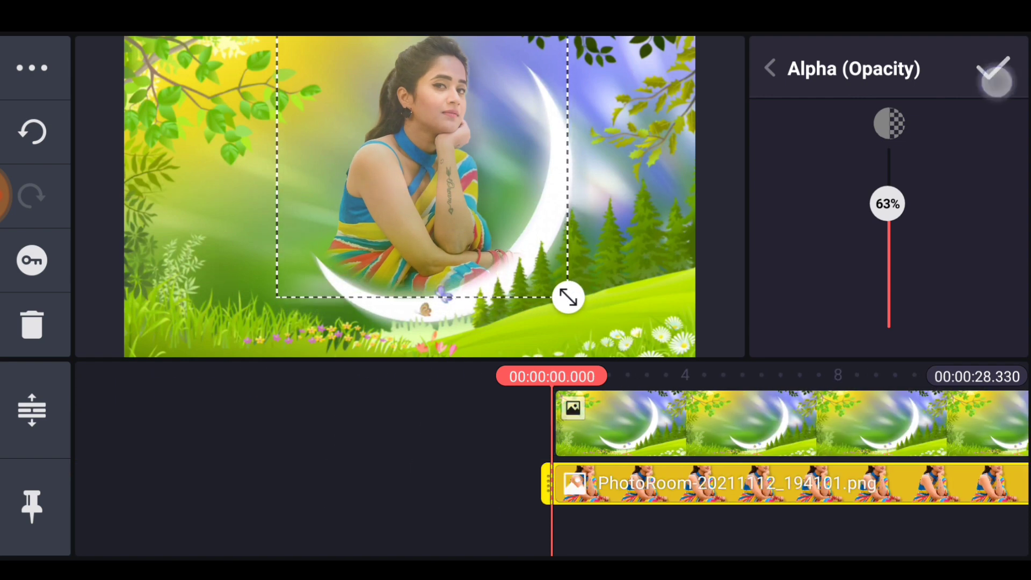
pyautogui.click(996, 82)
# - Browse the media image folder to the transparent PNG cut-out portraits
pyautogui.click(813, 196)
pyautogui.click(766, 92)
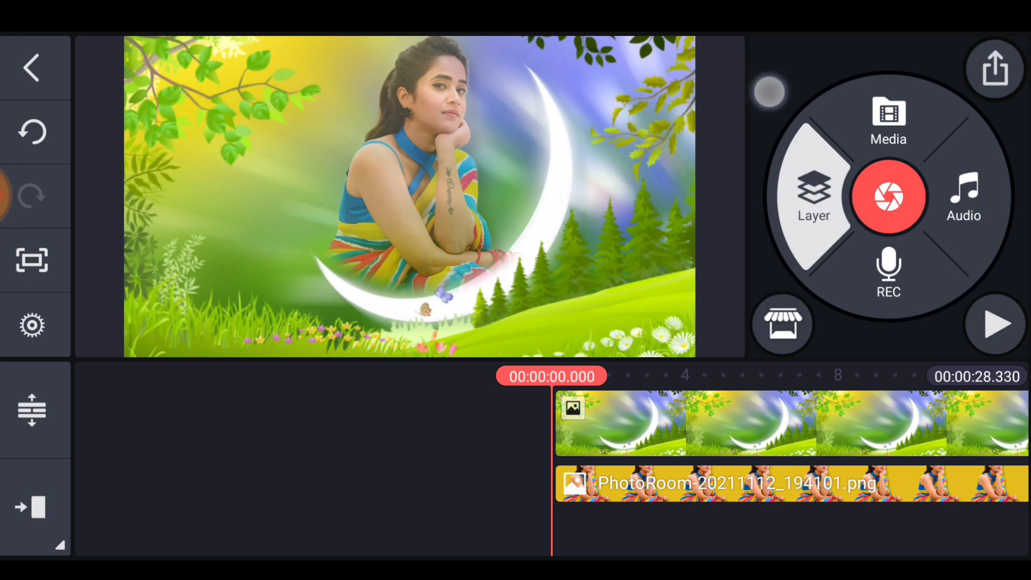
pyautogui.moveTo(552, 268); pyautogui.dragTo(552, 129)
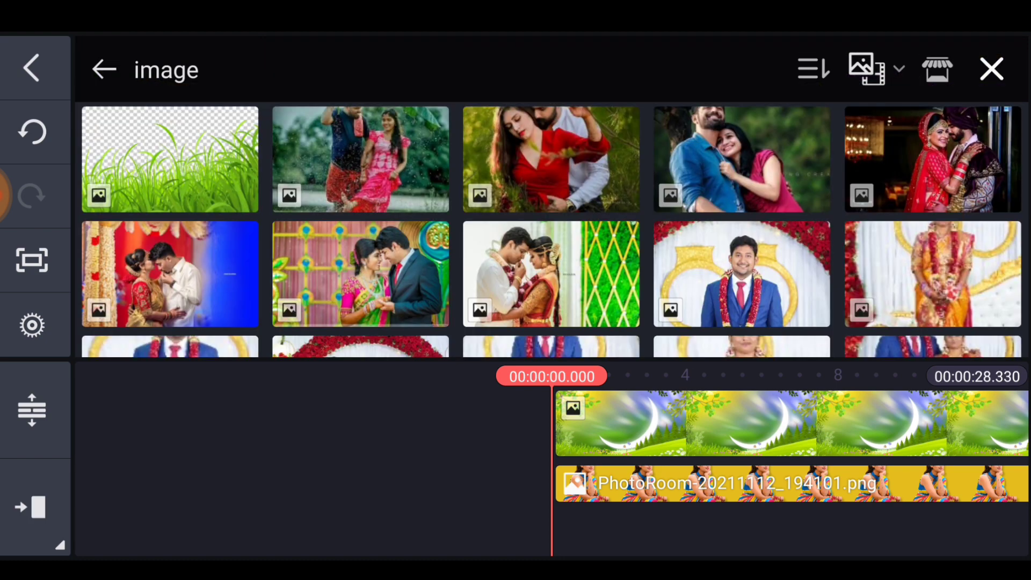
pyautogui.moveTo(242, 274); pyautogui.dragTo(260, 221)
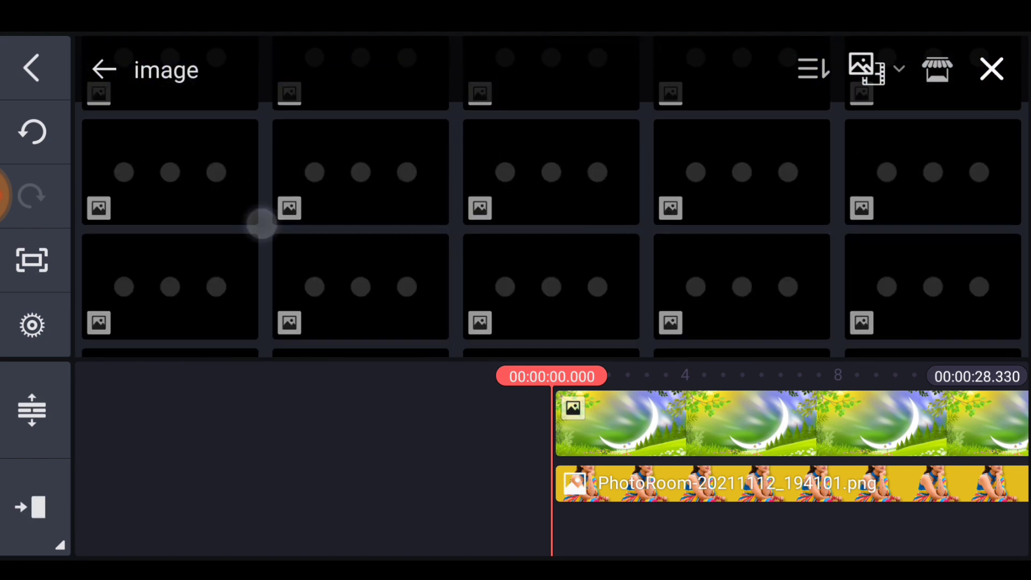
pyautogui.moveTo(952, 236); pyautogui.dragTo(977, 191)
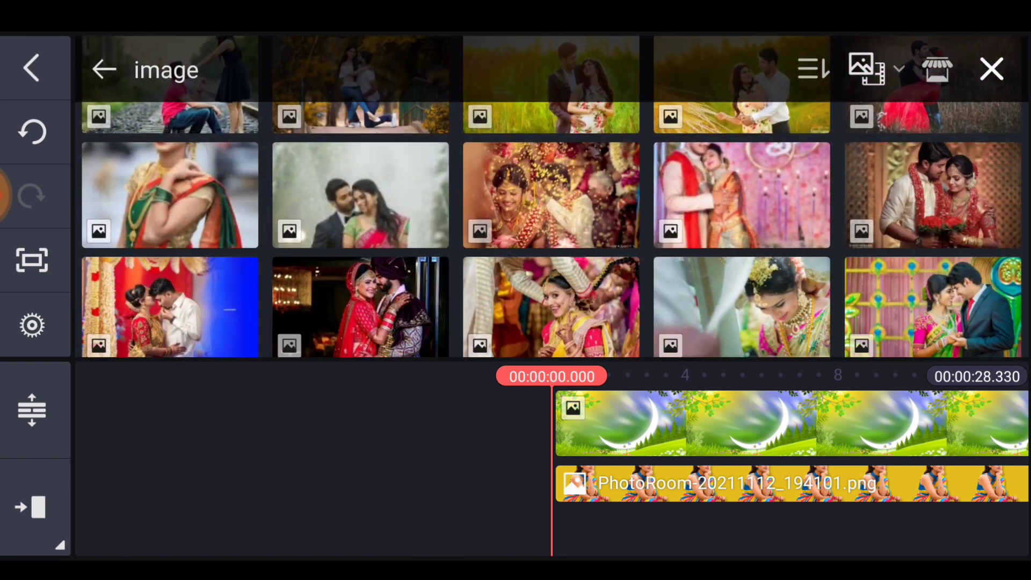
pyautogui.scroll(-10, 551, 196)
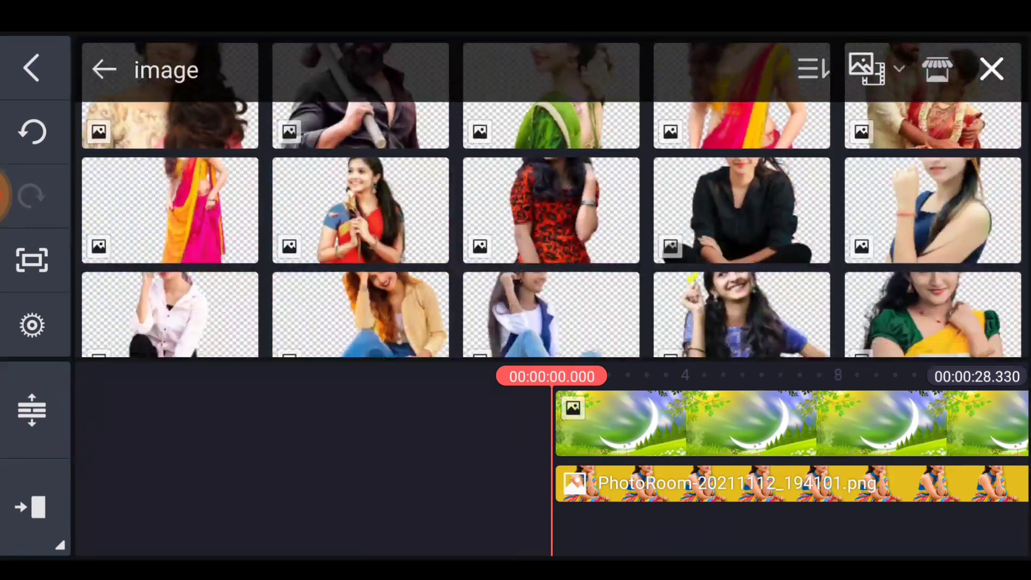
pyautogui.scroll(2, 551, 215)
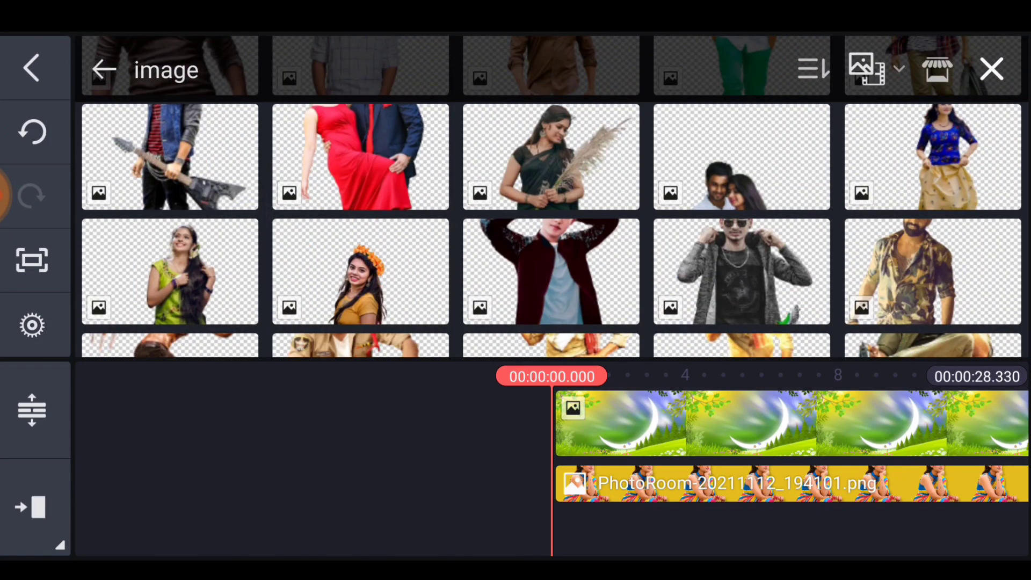
# - Add the man's photo as a layer, enlarged and moved to the scene's left
pyautogui.click(592, 279)
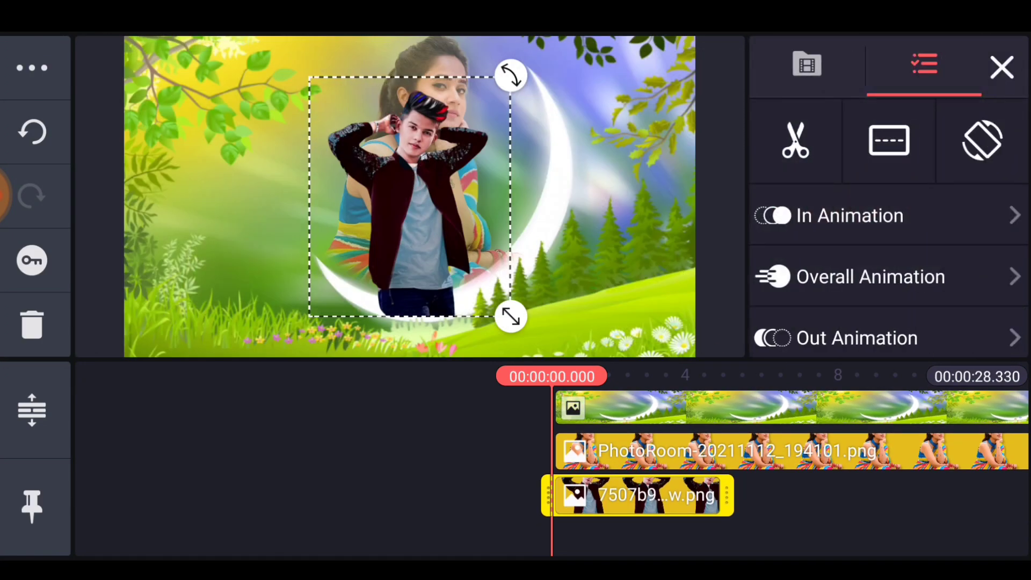
pyautogui.moveTo(511, 317); pyautogui.dragTo(534, 338)
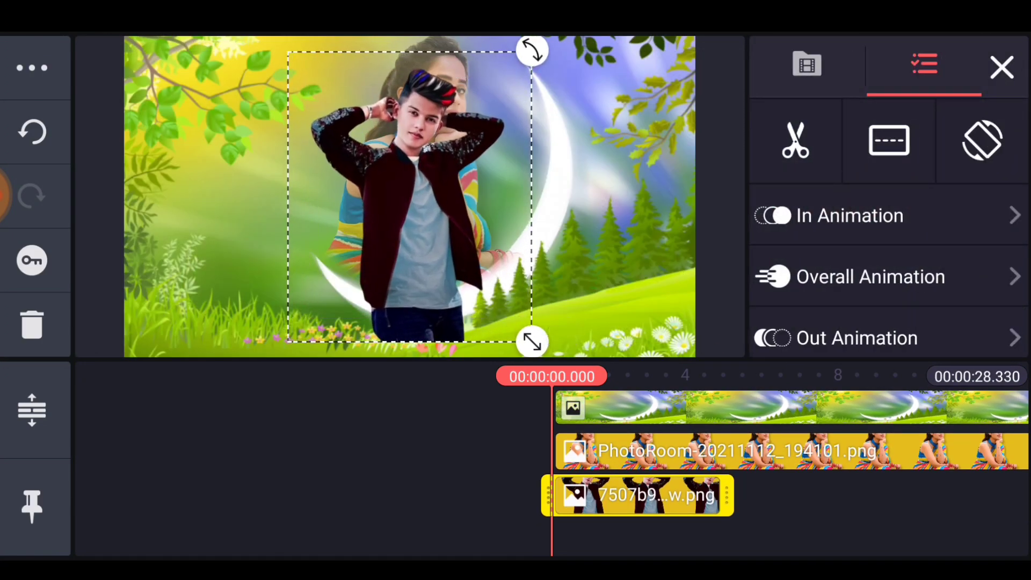
pyautogui.moveTo(319, 257)
pyautogui.mouseDown()
pyautogui.moveTo(238, 258)
pyautogui.moveTo(154, 277)
pyautogui.moveTo(163, 278)
pyautogui.mouseUp()
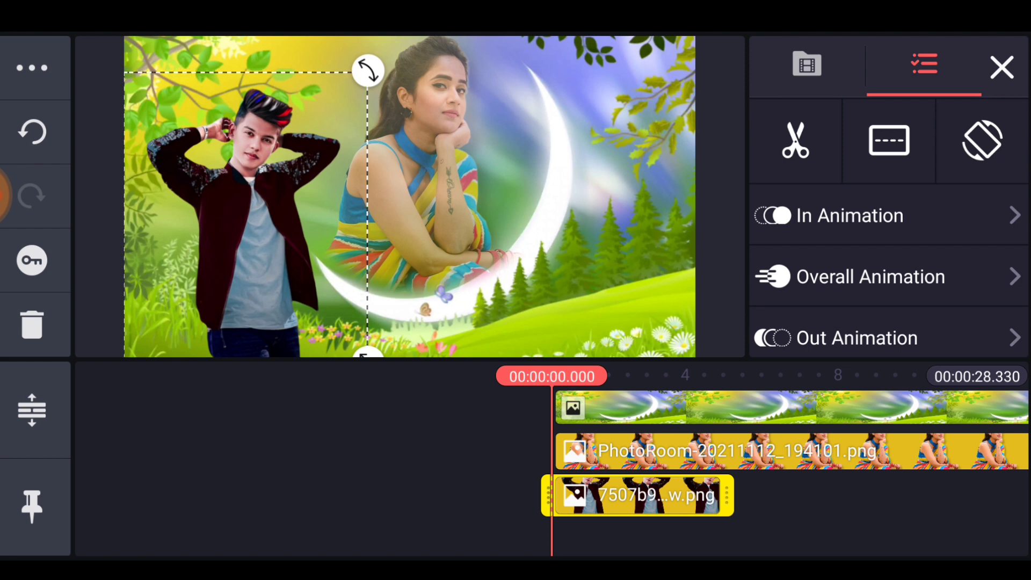
# - Stretch the man's photo clip to the video's end at 28.33 s
pyautogui.moveTo(726, 494); pyautogui.dragTo(1023, 495)
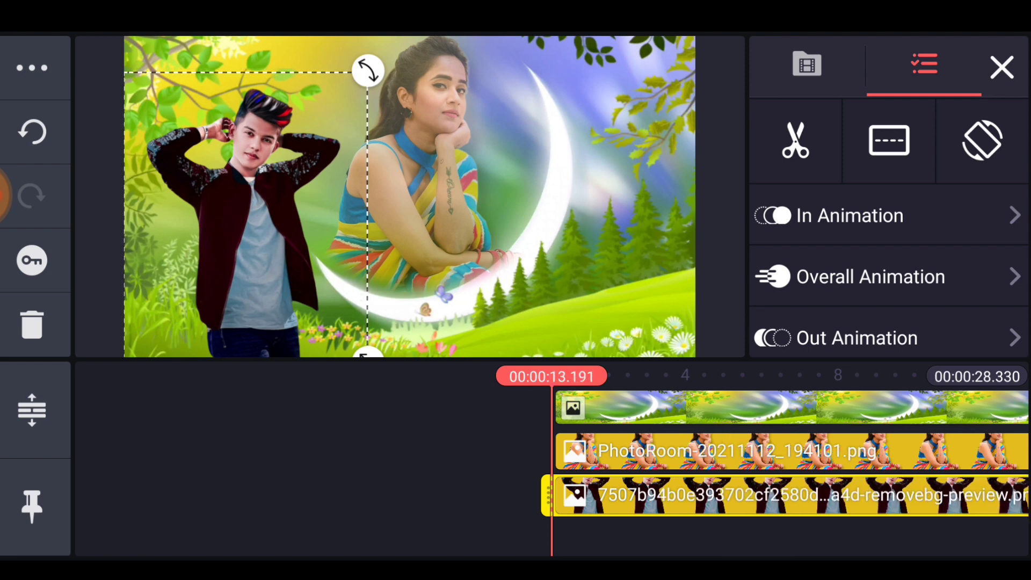
pyautogui.moveTo(558, 494); pyautogui.dragTo(977, 495)
pyautogui.moveTo(558, 495); pyautogui.dragTo(699, 437)
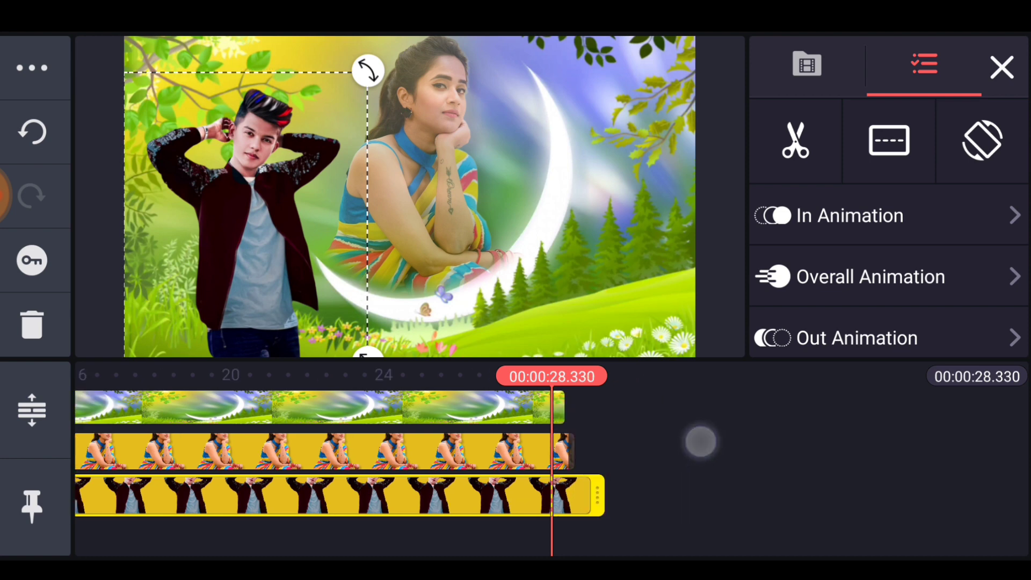
pyautogui.moveTo(268, 452); pyautogui.dragTo(698, 451)
pyautogui.click(1002, 67)
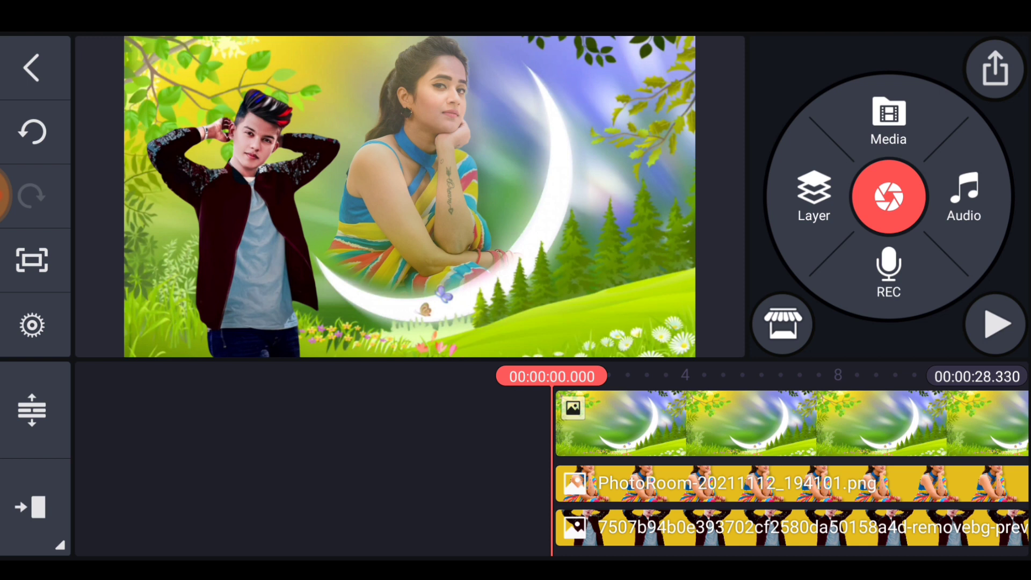
pyautogui.click(814, 196)
# - Add the grass PNG from the image folder and widen it across the scene
pyautogui.click(760, 89)
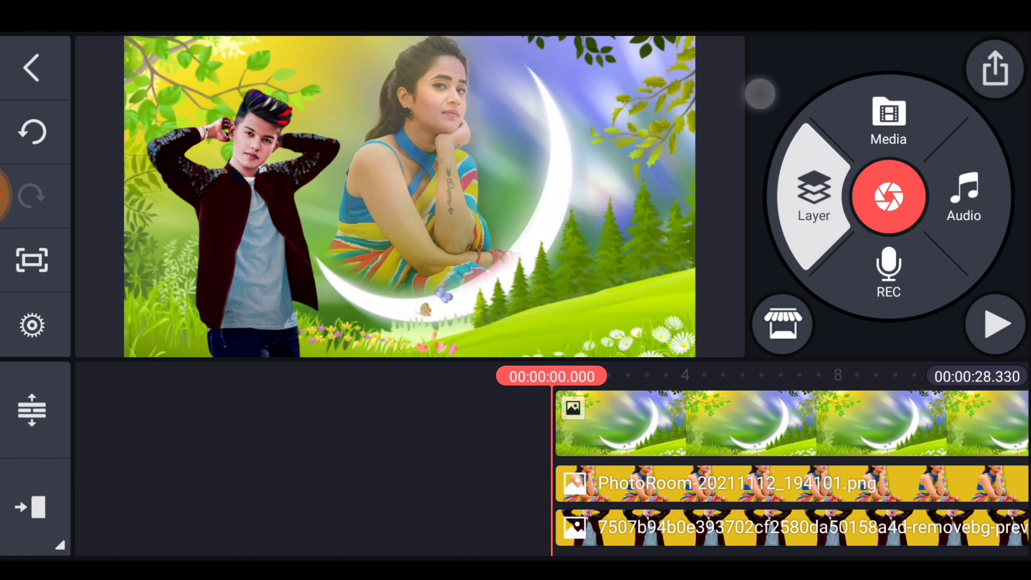
pyautogui.click(772, 273)
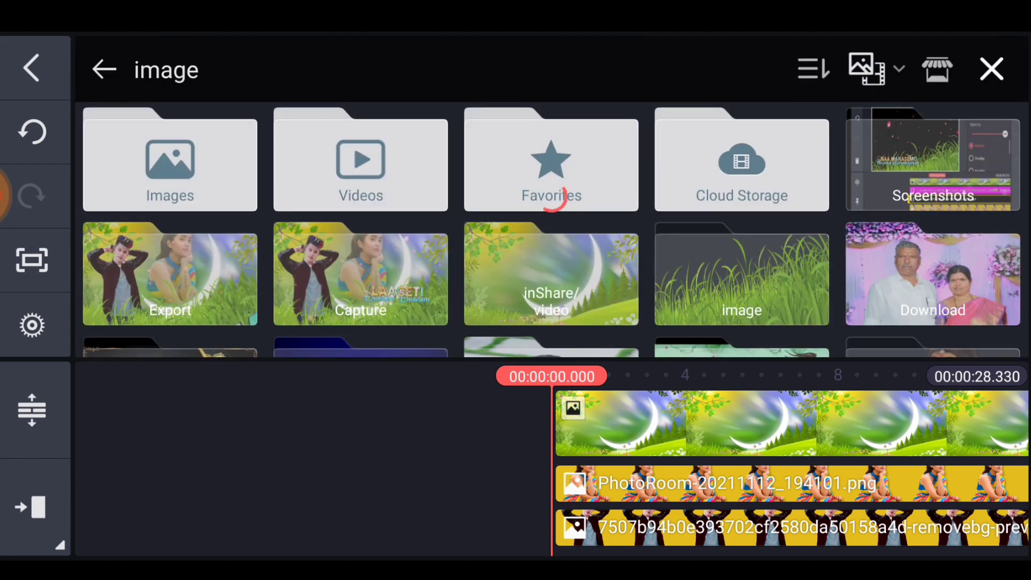
pyautogui.click(197, 154)
pyautogui.moveTo(619, 277); pyautogui.dragTo(723, 312)
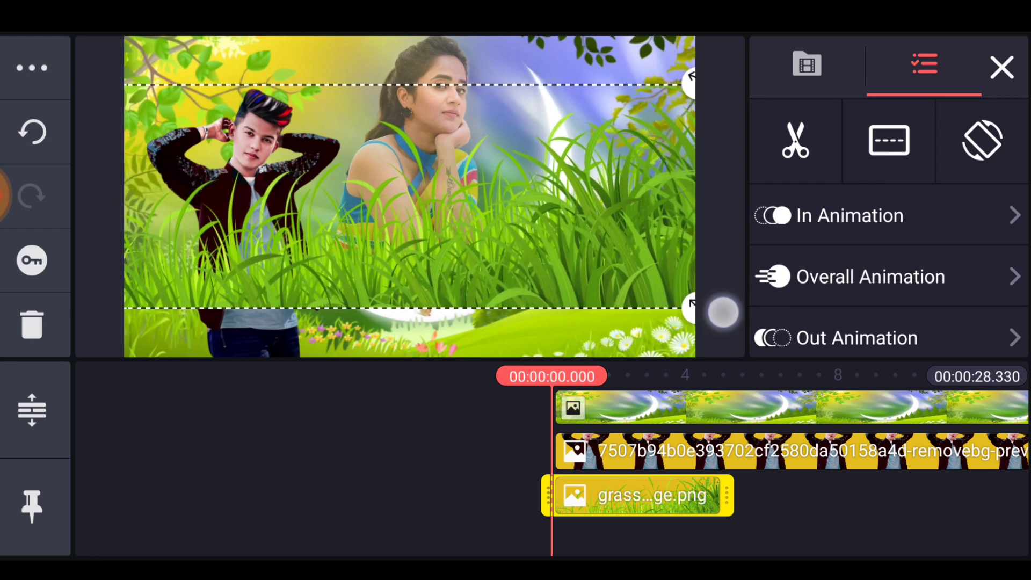
# - Lower the grass to the scene's bottom and extend its clip to the timeline end
pyautogui.moveTo(723, 312); pyautogui.dragTo(723, 314)
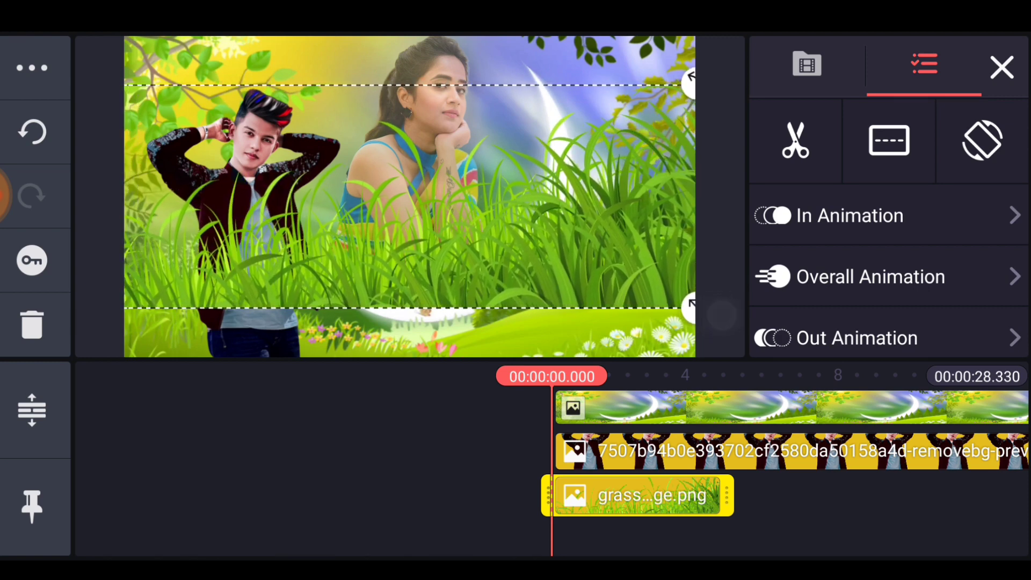
pyautogui.moveTo(670, 204); pyautogui.dragTo(671, 306)
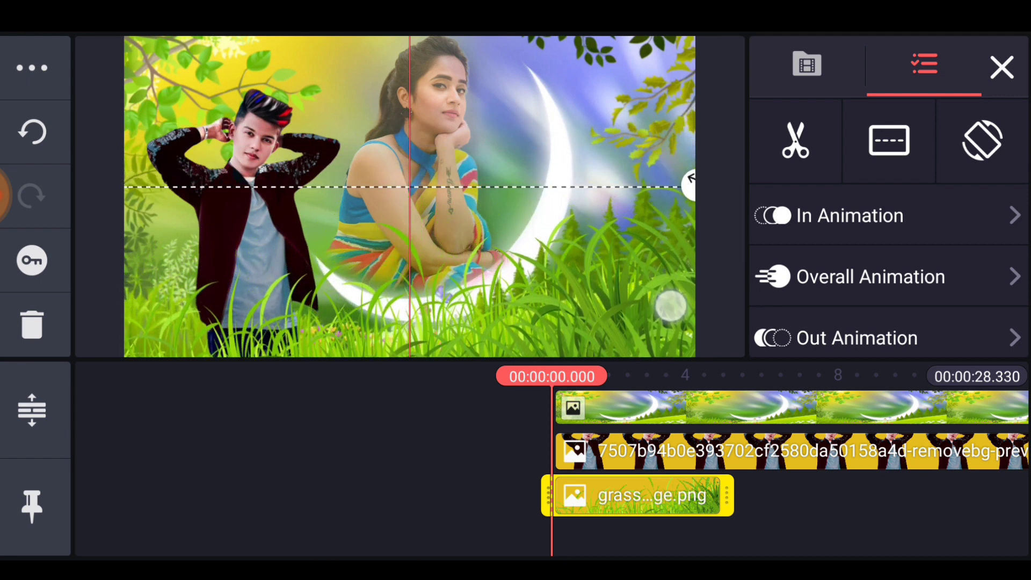
pyautogui.moveTo(726, 495); pyautogui.dragTo(667, 483)
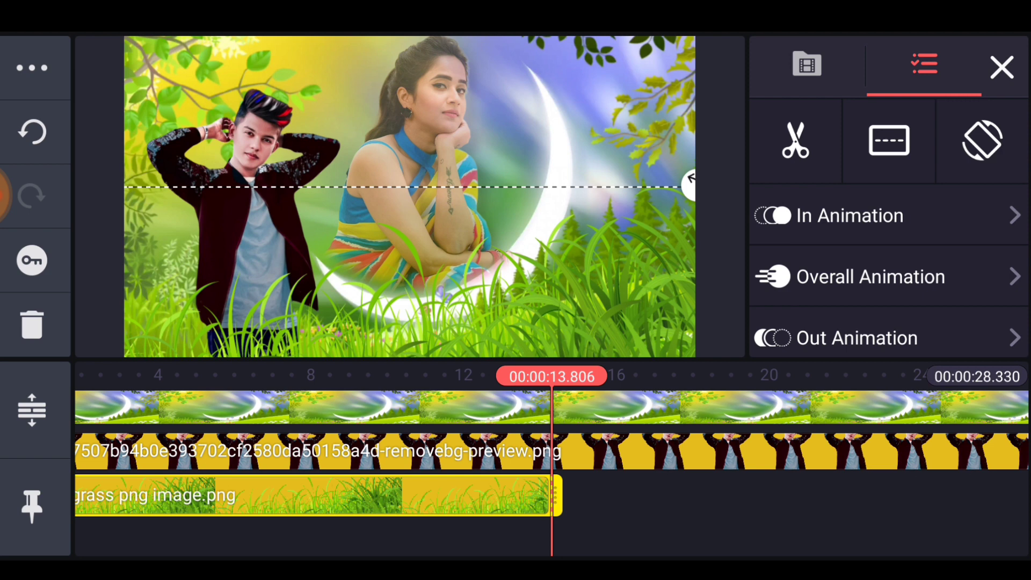
pyautogui.moveTo(559, 495); pyautogui.dragTo(886, 407)
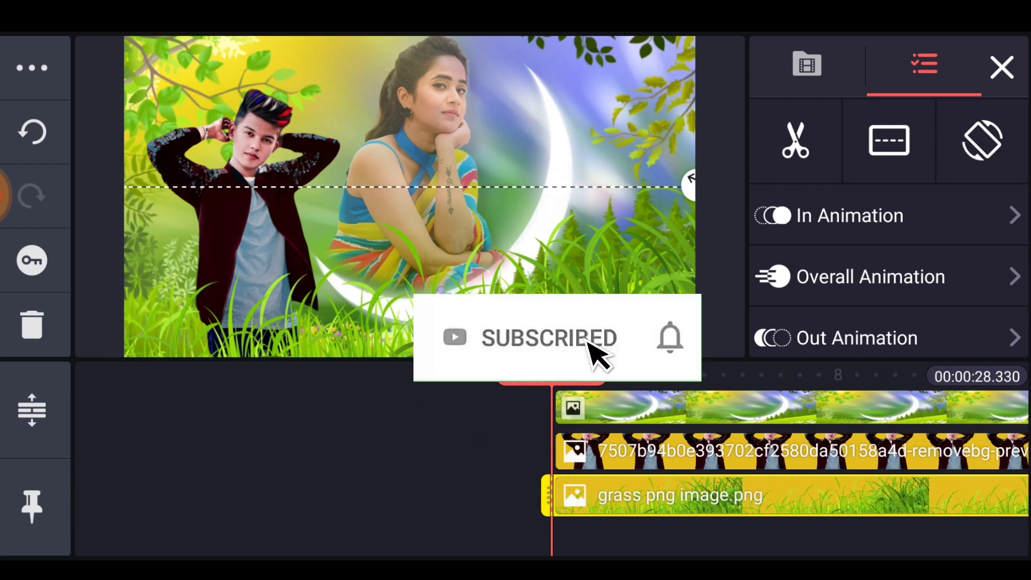
pyautogui.click(1015, 72)
# - Browse the inShare/video folder and preview the purple particle video
pyautogui.click(814, 196)
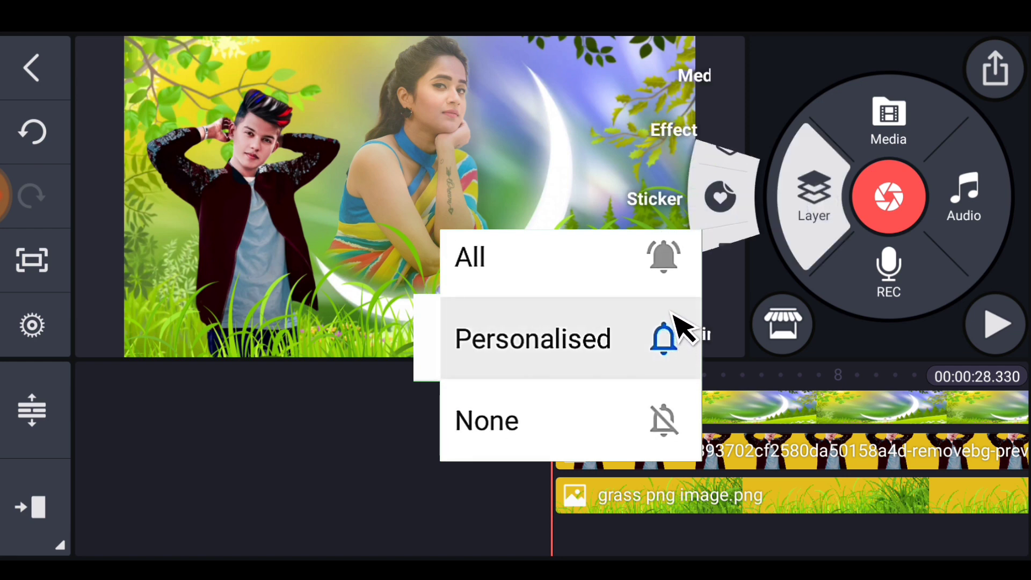
pyautogui.click(760, 86)
pyautogui.scroll(-2, 551, 214)
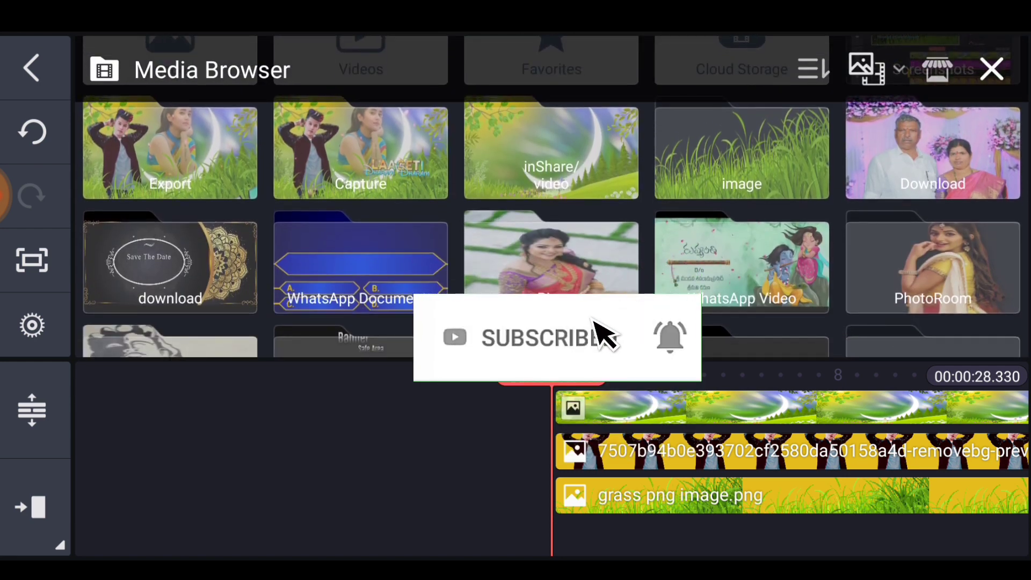
pyautogui.scroll(3, 934, 269)
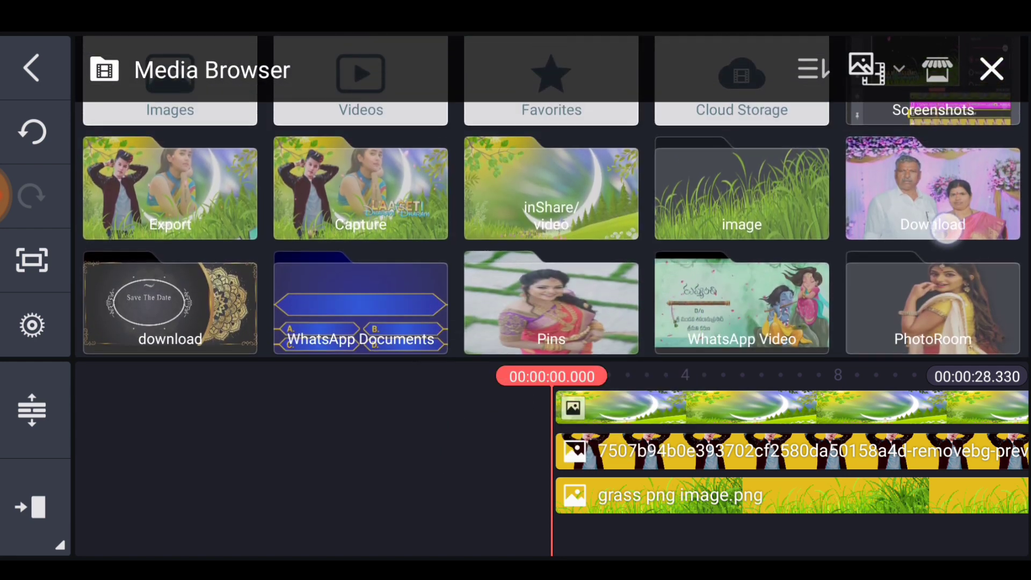
pyautogui.scroll(-5, 935, 269)
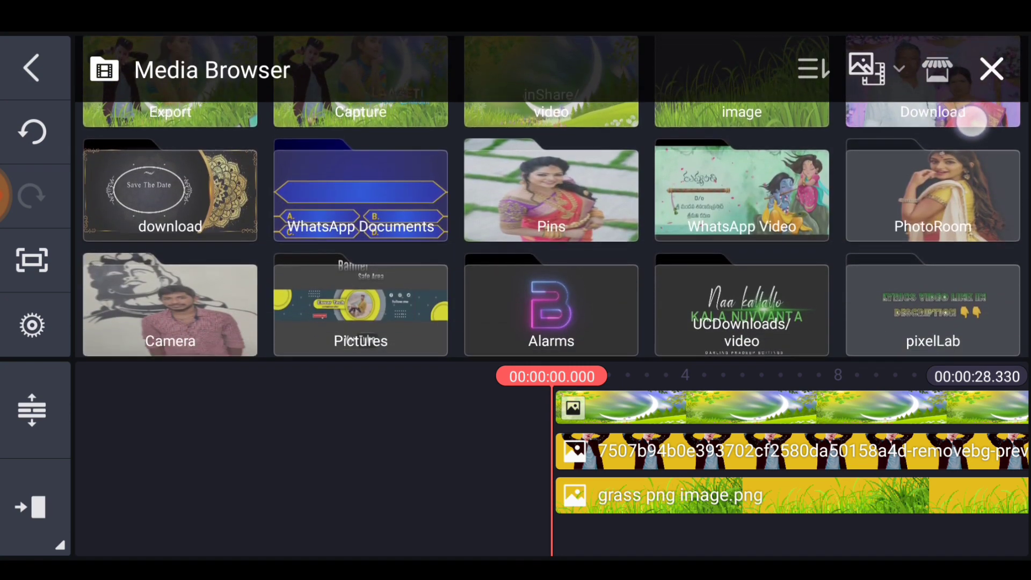
pyautogui.scroll(5, 552, 215)
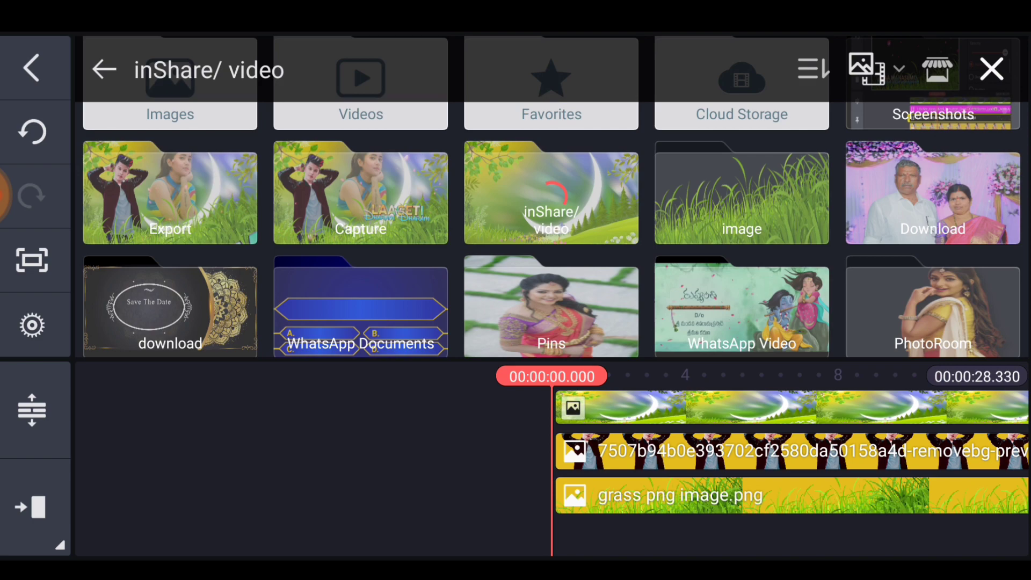
pyautogui.scroll(-5, 551, 196)
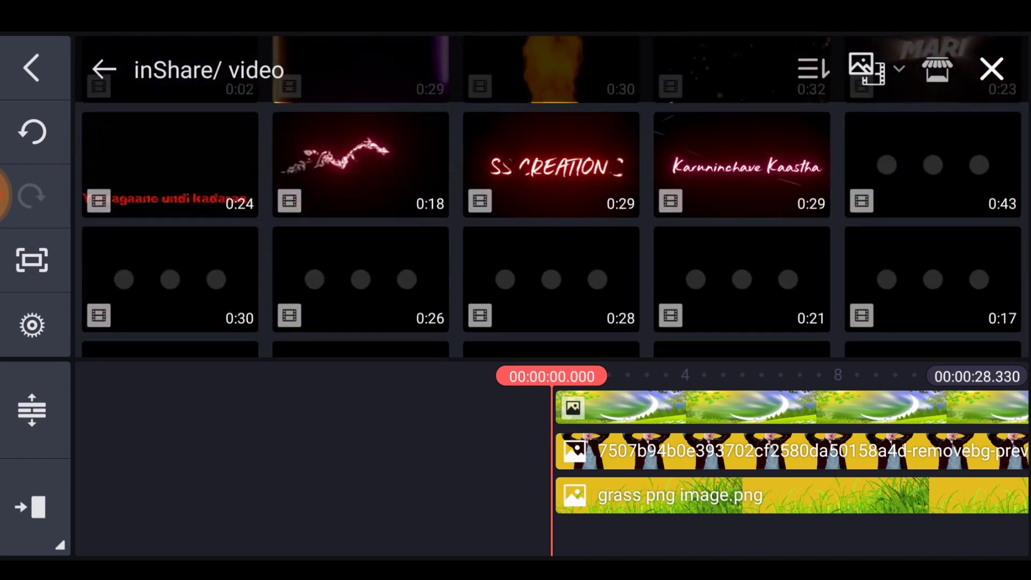
pyautogui.scroll(-5, 551, 196)
pyautogui.scroll(-5, 551, 196)
pyautogui.scroll(-5, 552, 196)
pyautogui.scroll(-5, 552, 196)
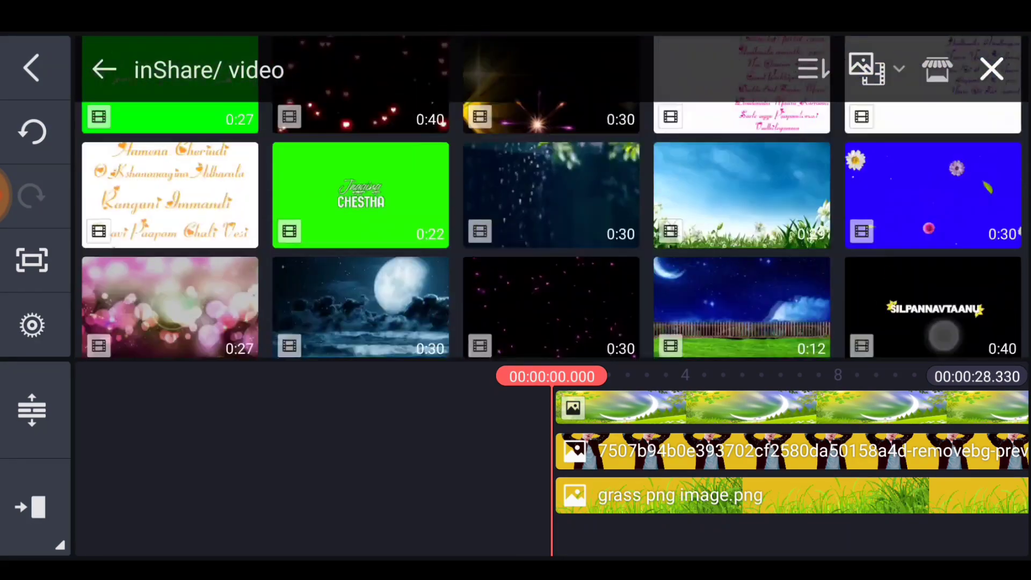
pyautogui.scroll(-2, 840, 175)
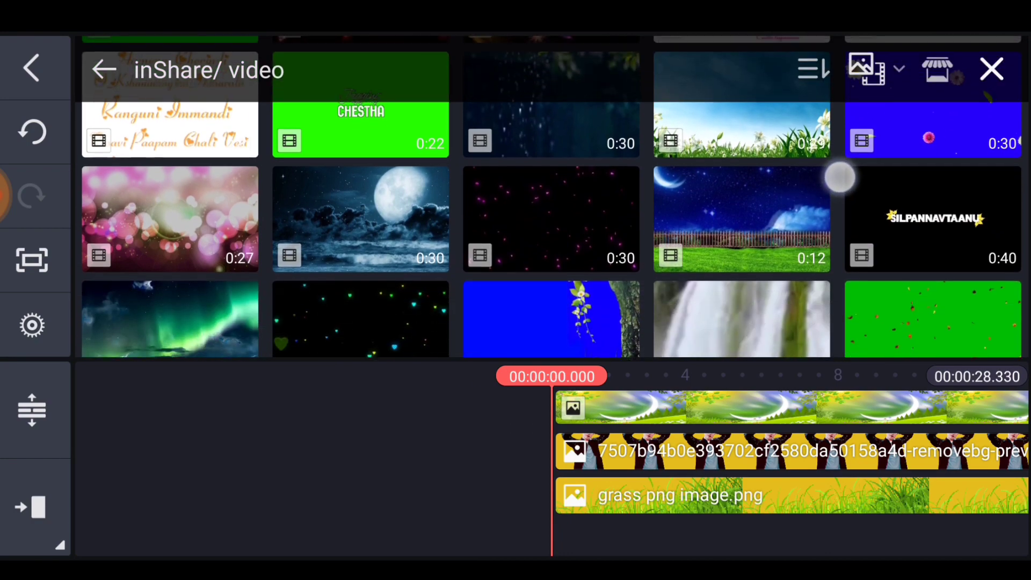
pyautogui.click(611, 196)
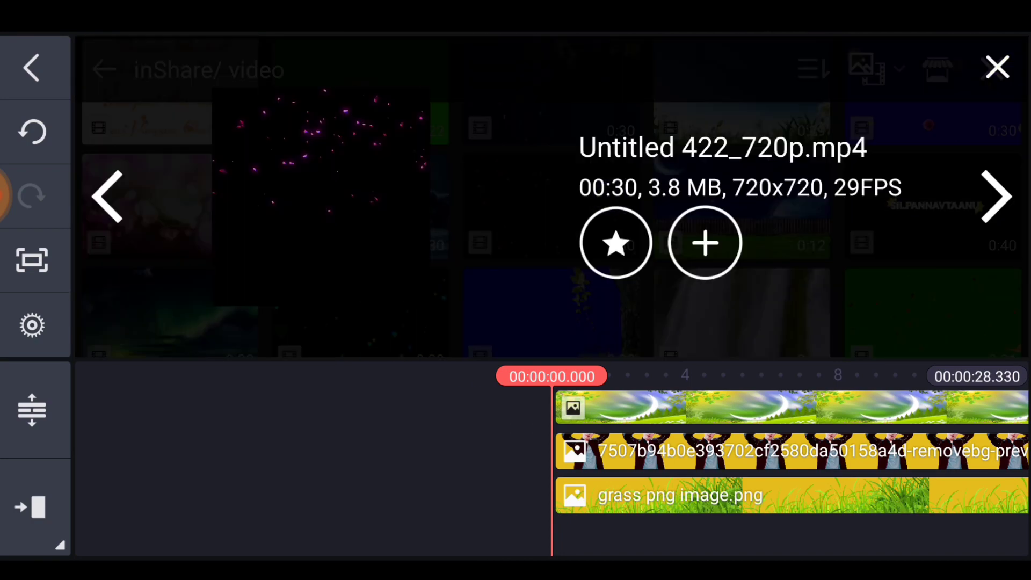
pyautogui.click(997, 67)
# - Add the pink-dot flower effect video as a new layer
pyautogui.scroll(-3, 551, 196)
pyautogui.scroll(-3, 552, 196)
pyautogui.scroll(-5, 551, 196)
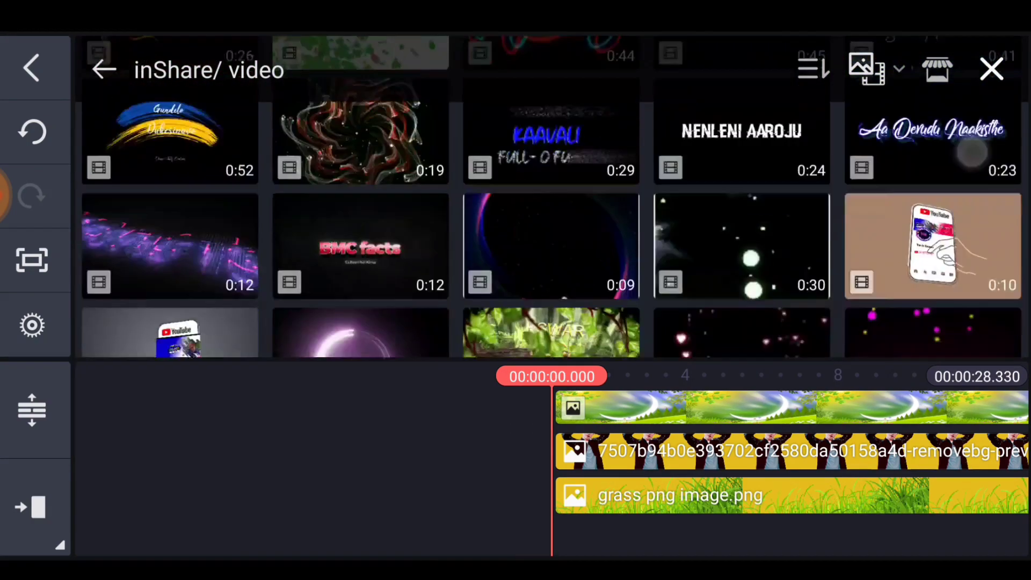
pyautogui.scroll(-3, 551, 196)
pyautogui.scroll(-3, 551, 196)
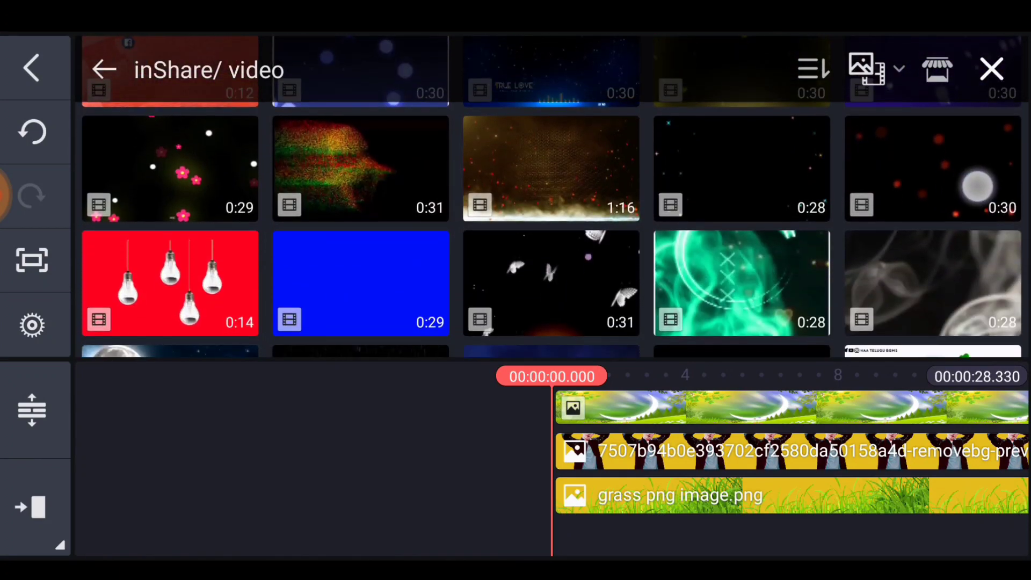
pyautogui.scroll(-3, 552, 196)
pyautogui.scroll(-4, 552, 196)
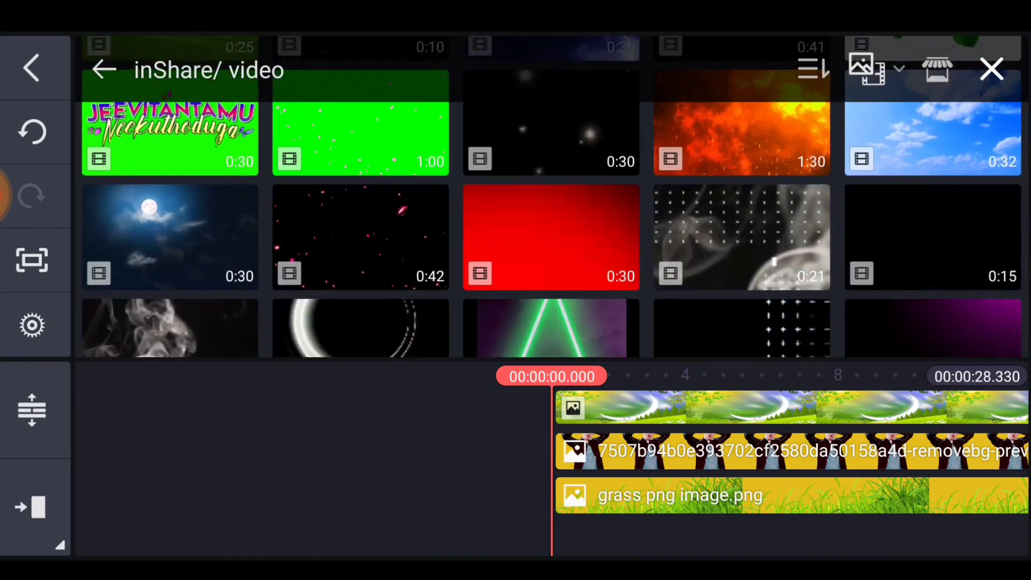
pyautogui.click(361, 233)
# - Make the pink particle layer fill the whole frame and check its audio mixer
pyautogui.click(889, 141)
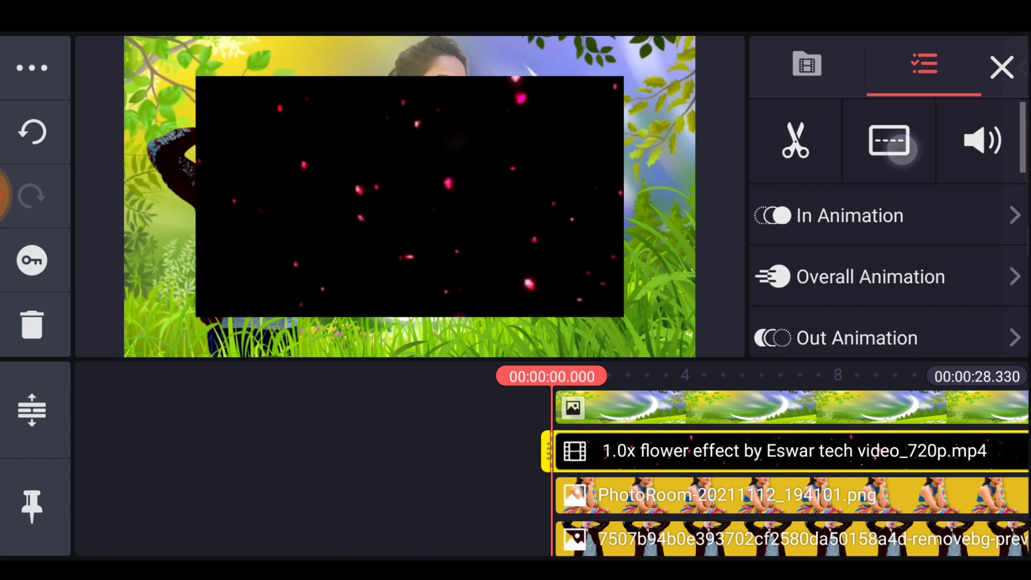
pyautogui.click(949, 152)
pyautogui.click(993, 69)
pyautogui.click(778, 451)
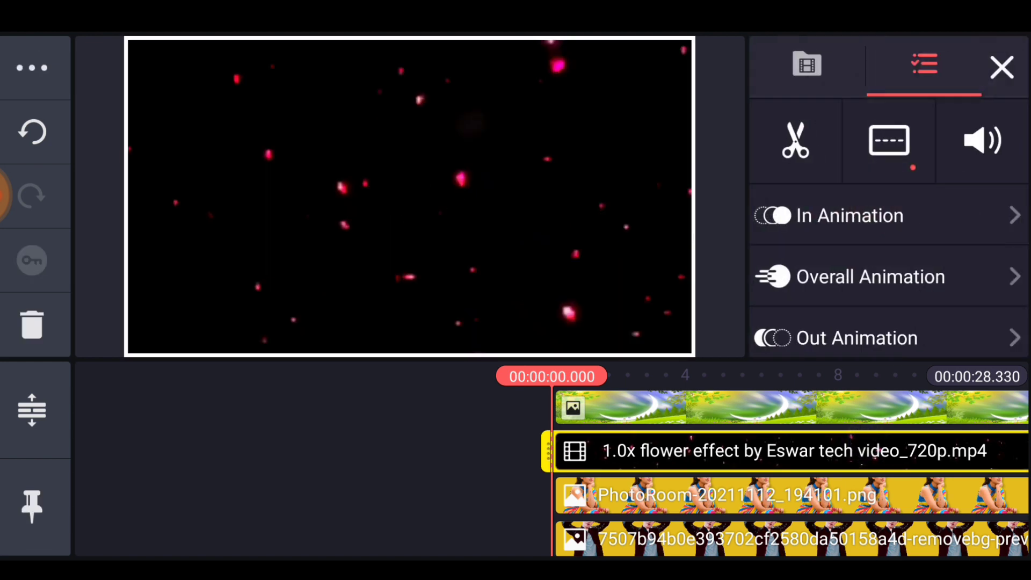
pyautogui.click(1002, 136)
pyautogui.click(993, 68)
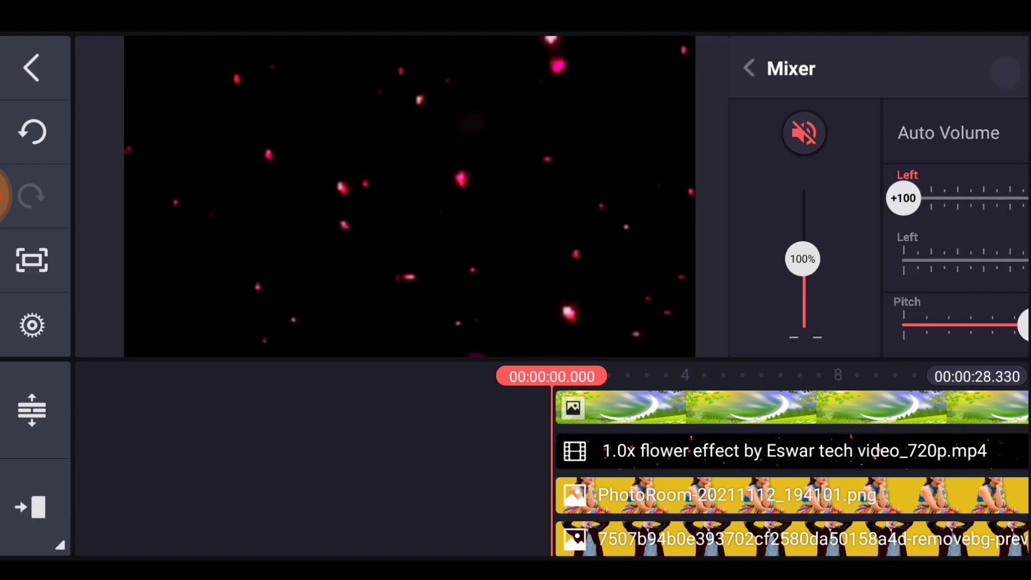
# - Set the particle layer's blending mode to Screen so the black backdrop disappears
pyautogui.click(884, 212)
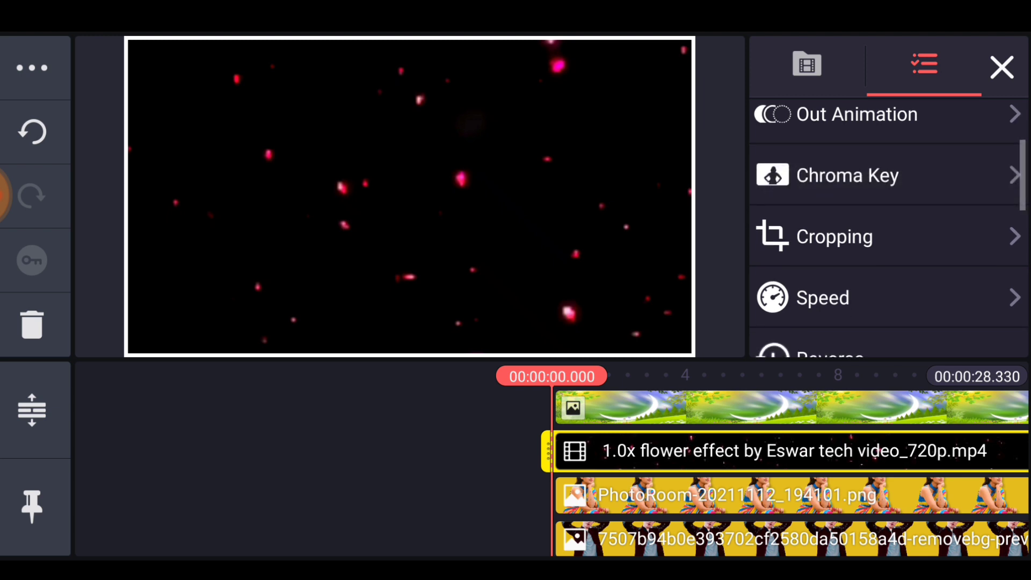
pyautogui.moveTo(826, 203); pyautogui.dragTo(942, 123)
pyautogui.moveTo(953, 252); pyautogui.dragTo(956, 131)
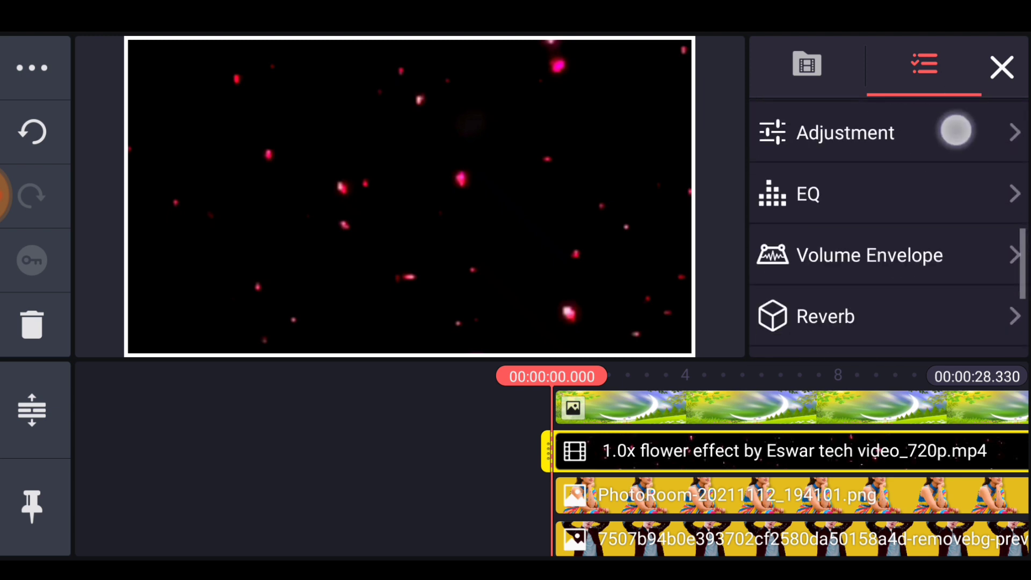
pyautogui.moveTo(938, 269); pyautogui.dragTo(960, 107)
pyautogui.click(833, 174)
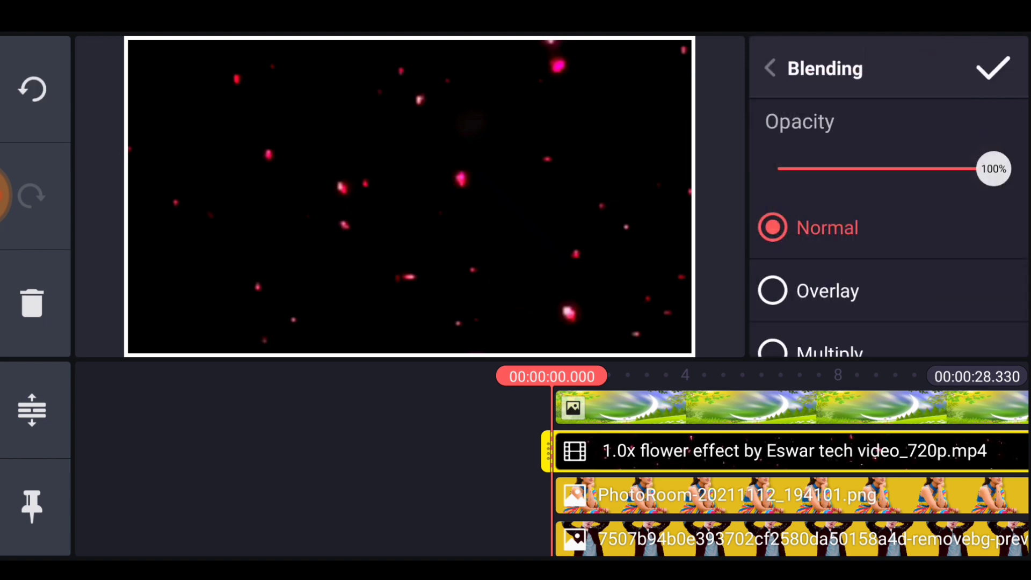
pyautogui.moveTo(938, 287); pyautogui.dragTo(971, 159)
pyautogui.click(891, 285)
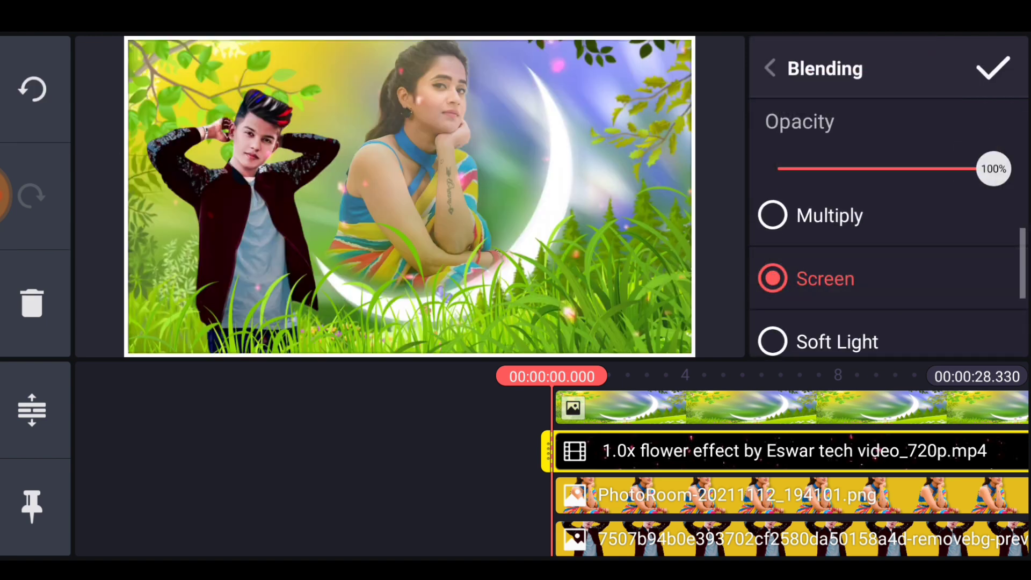
pyautogui.click(993, 70)
# - Recheck the flower layer's audio mixer and bring up the layer-type choices
pyautogui.click(752, 451)
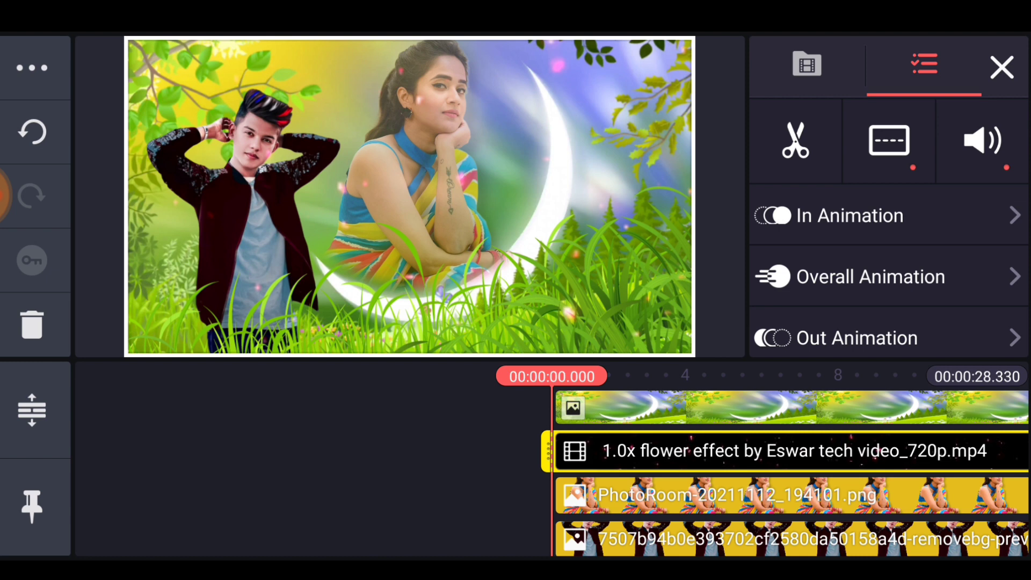
pyautogui.click(983, 140)
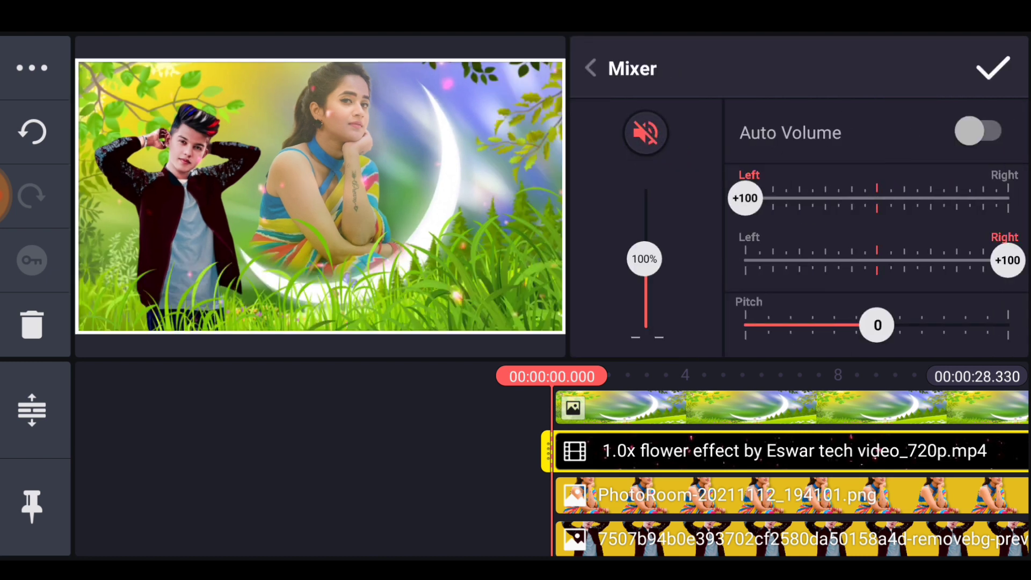
pyautogui.click(992, 68)
pyautogui.click(814, 196)
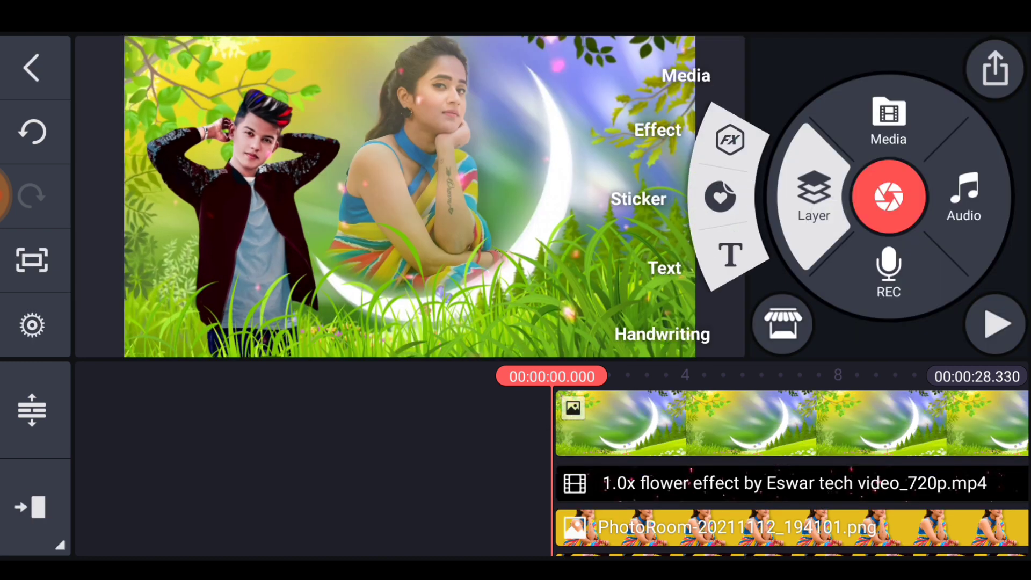
# - Add the magenta-screen lyrics clip from the download folder as a new layer
pyautogui.click(746, 81)
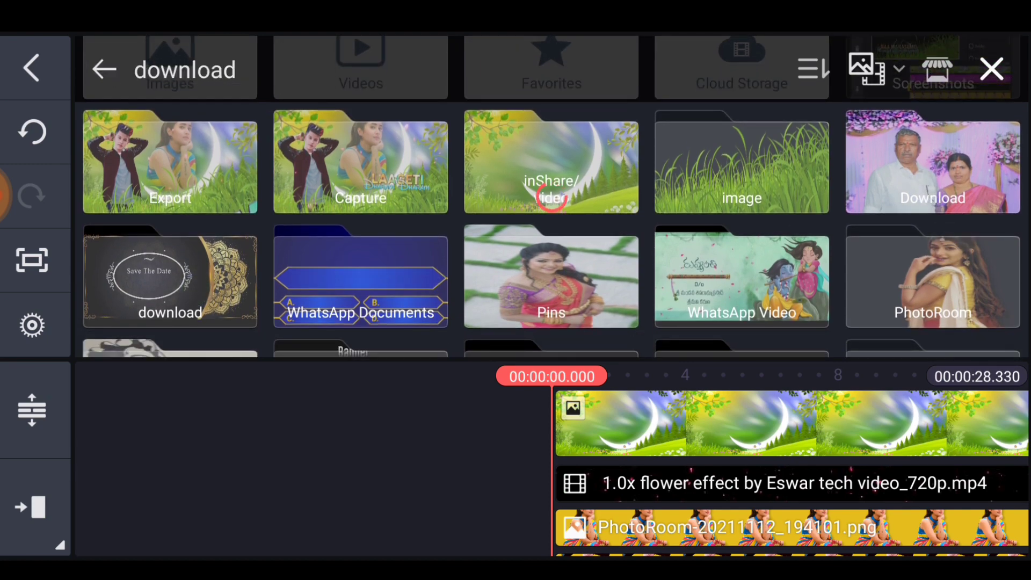
pyautogui.scroll(-5, 550, 226)
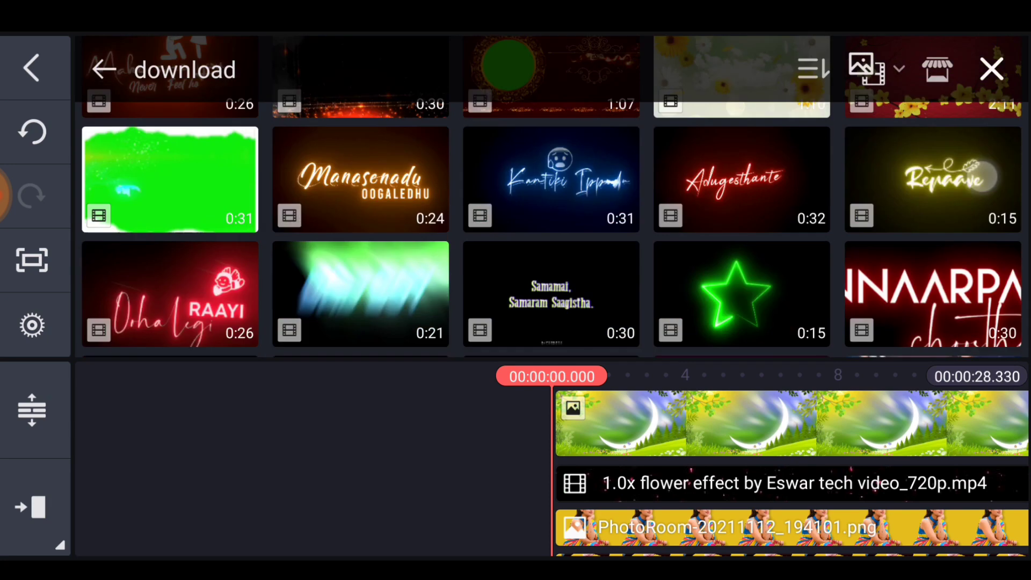
pyautogui.scroll(-5, 550, 225)
pyautogui.scroll(-5, 550, 225)
pyautogui.scroll(-5, 551, 226)
pyautogui.scroll(-5, 551, 226)
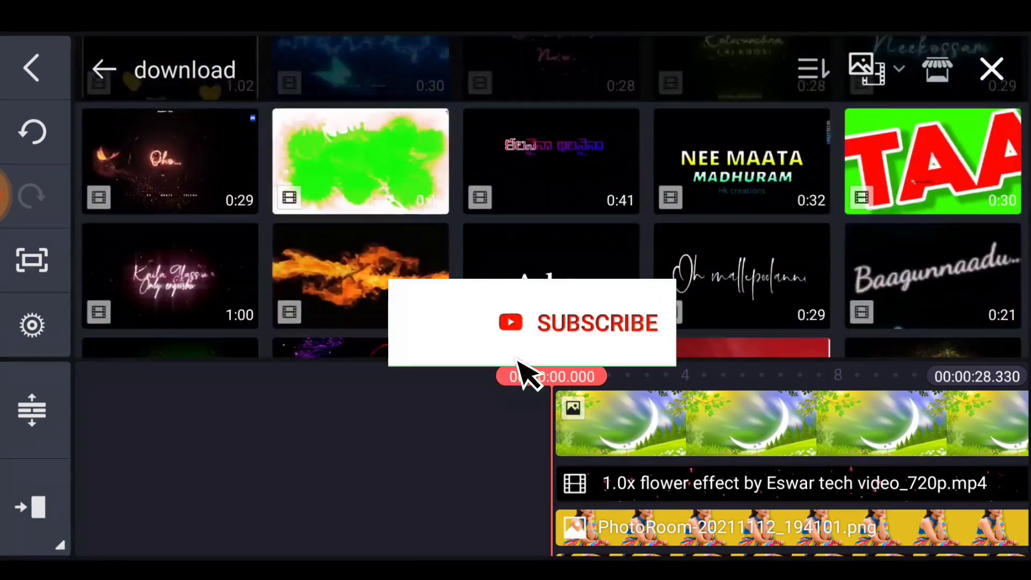
pyautogui.scroll(-5, 550, 225)
pyautogui.scroll(-5, 551, 225)
pyautogui.scroll(-5, 550, 226)
pyautogui.scroll(-5, 551, 226)
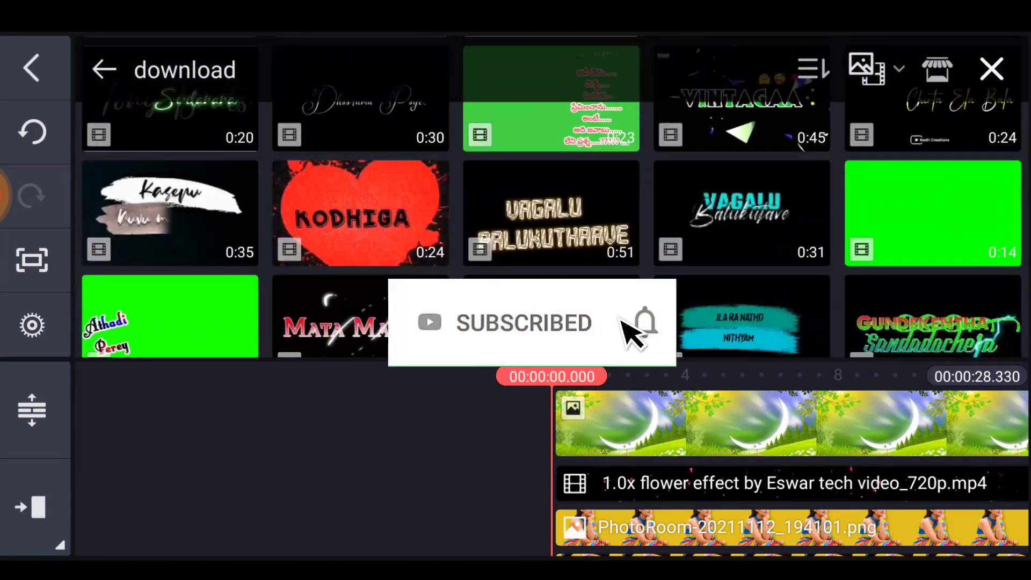
pyautogui.scroll(-5, 550, 225)
pyautogui.scroll(-5, 551, 225)
pyautogui.scroll(2, 551, 226)
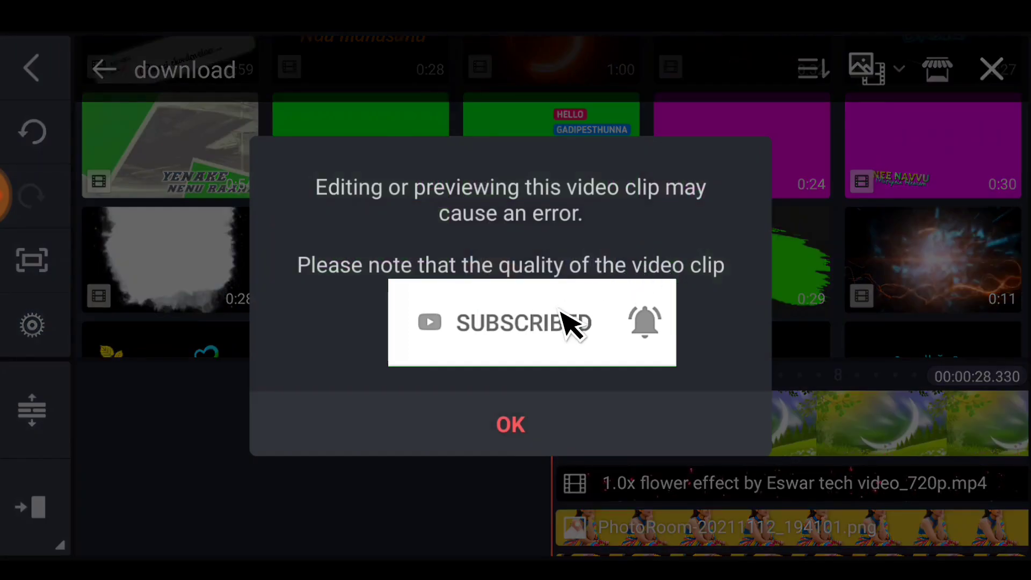
pyautogui.click(510, 424)
# - Make the lyrics clip full-frame and chroma-key out its magenta at 36% threshold, 51% second setting
pyautogui.click(891, 138)
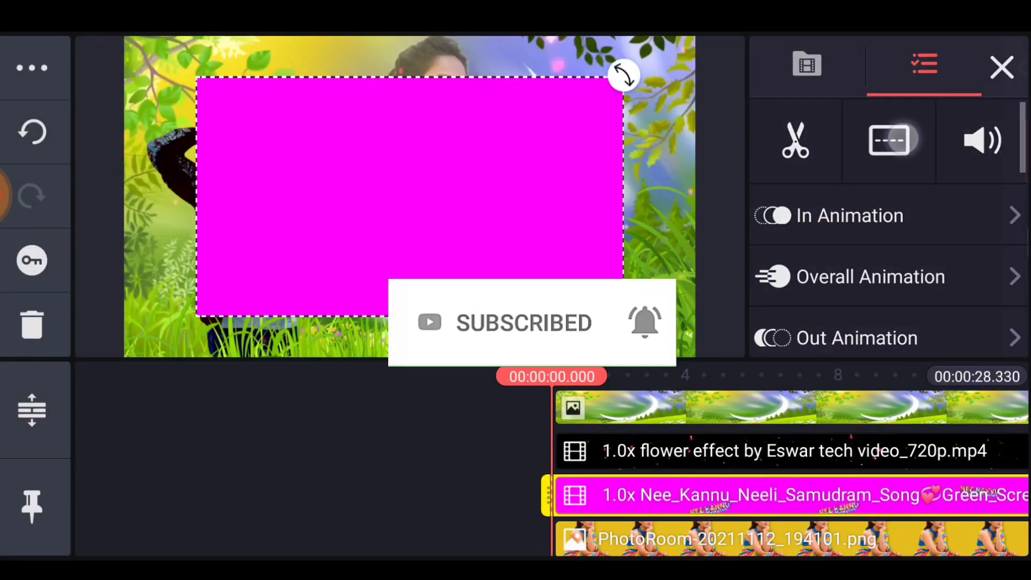
pyautogui.click(752, 494)
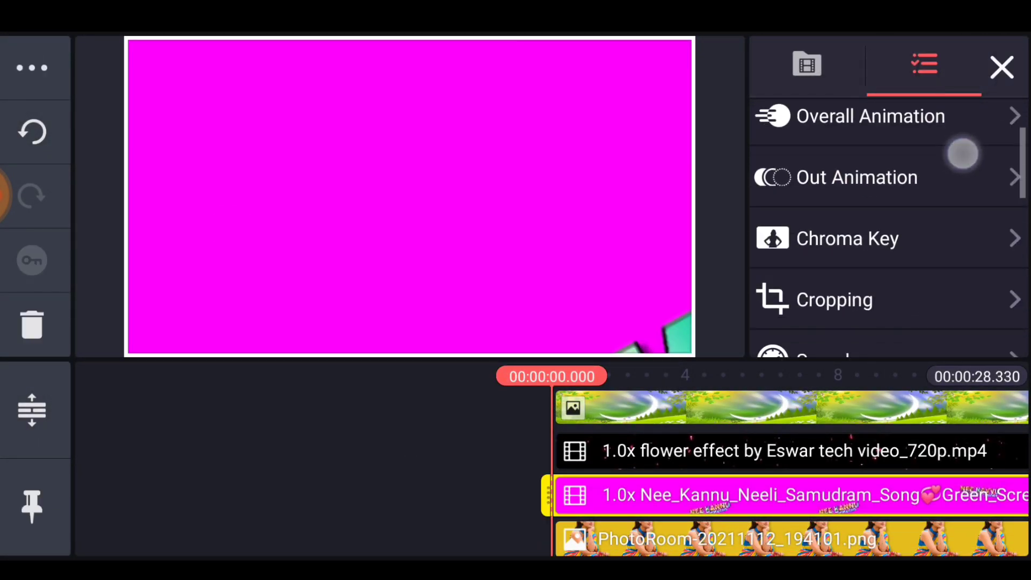
pyautogui.scroll(-1, 887, 226)
pyautogui.click(853, 209)
pyautogui.click(989, 135)
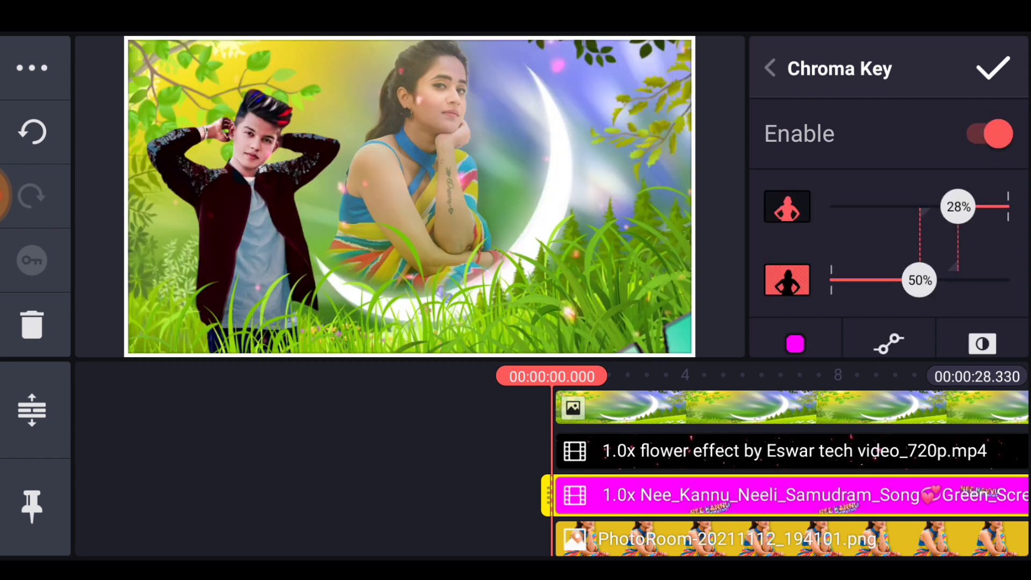
pyautogui.moveTo(941, 207); pyautogui.dragTo(944, 206)
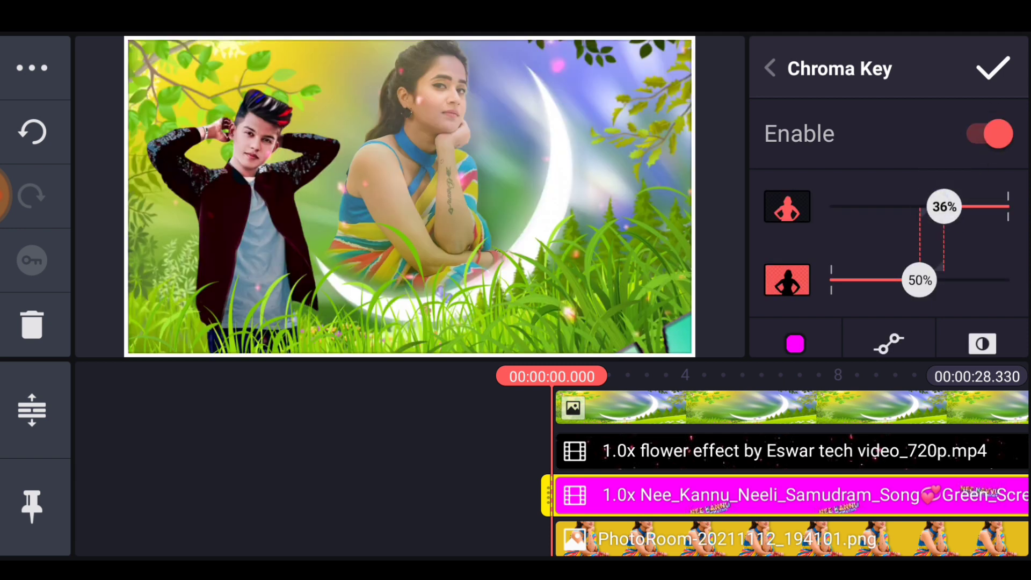
pyautogui.moveTo(943, 299); pyautogui.dragTo(950, 300)
pyautogui.click(1004, 76)
# - Check the lyrics clip's audio mixer and play back the composite
pyautogui.click(826, 512)
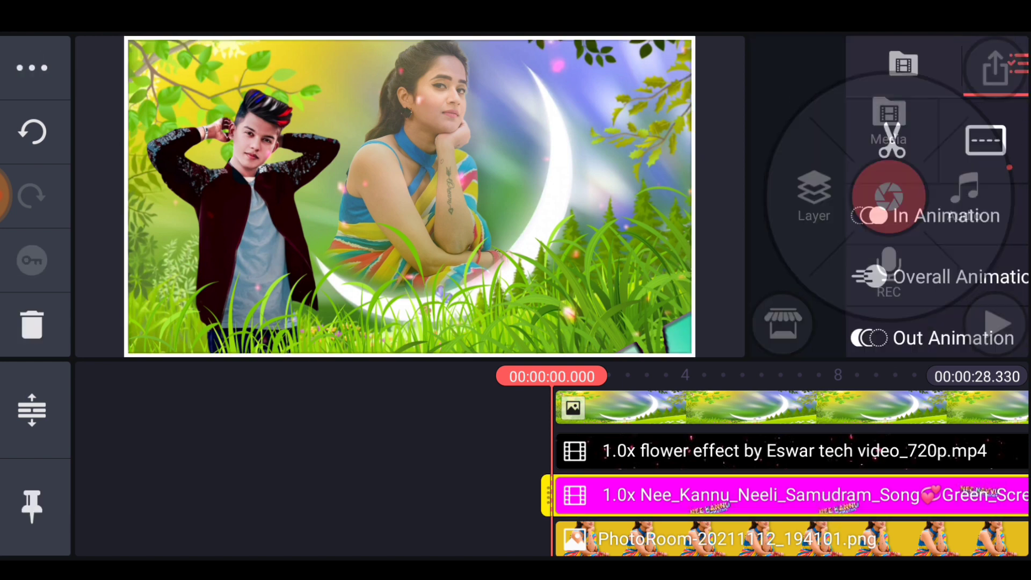
pyautogui.click(984, 146)
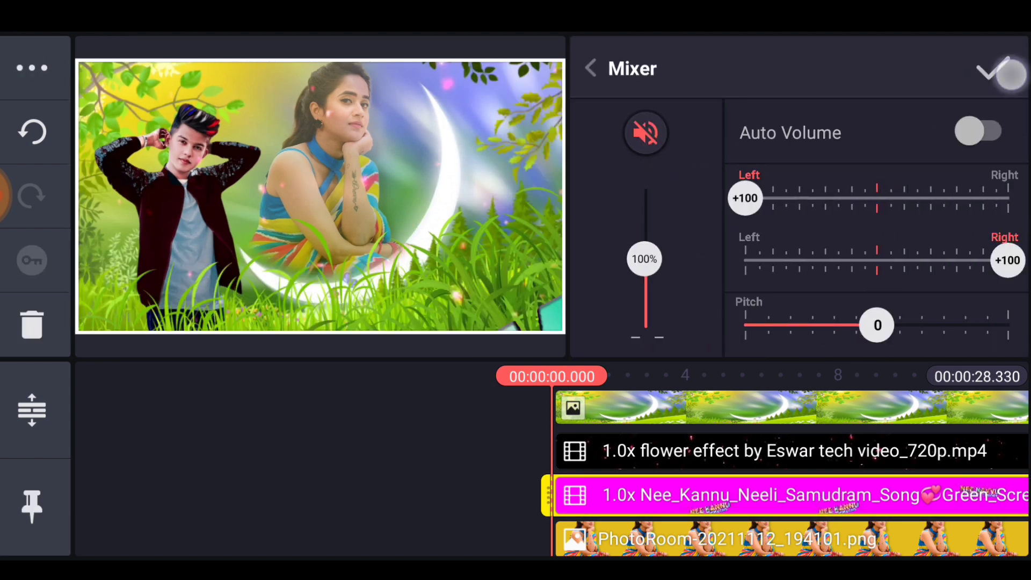
pyautogui.click(1011, 74)
pyautogui.click(995, 324)
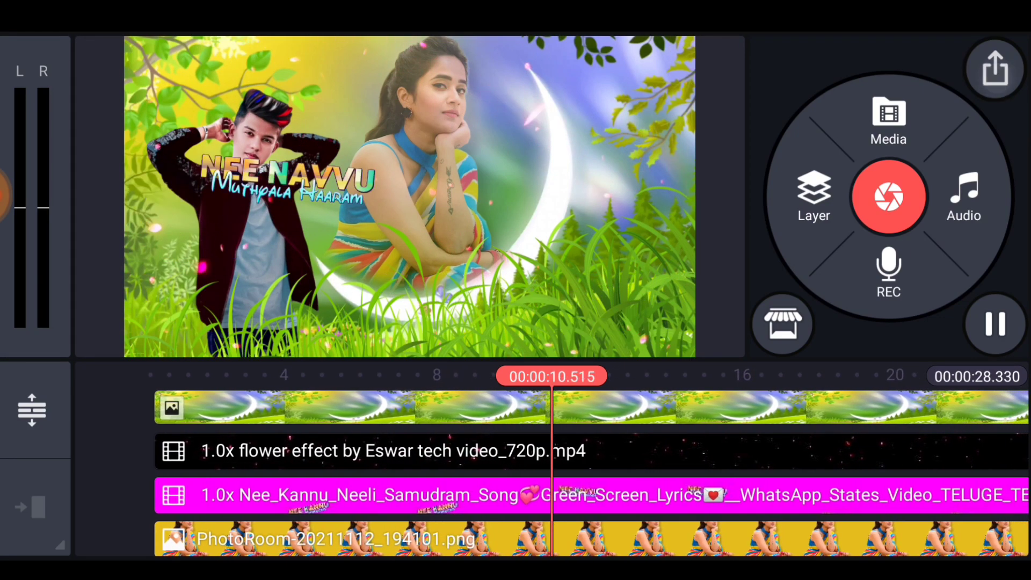
# - Bring up the Save as Video and Share export settings
pyautogui.click(995, 68)
# - Lower the export bitrate to 9.73Mbps and save the FHD 1080p video
pyautogui.moveTo(142, 344); pyautogui.dragTo(138, 344)
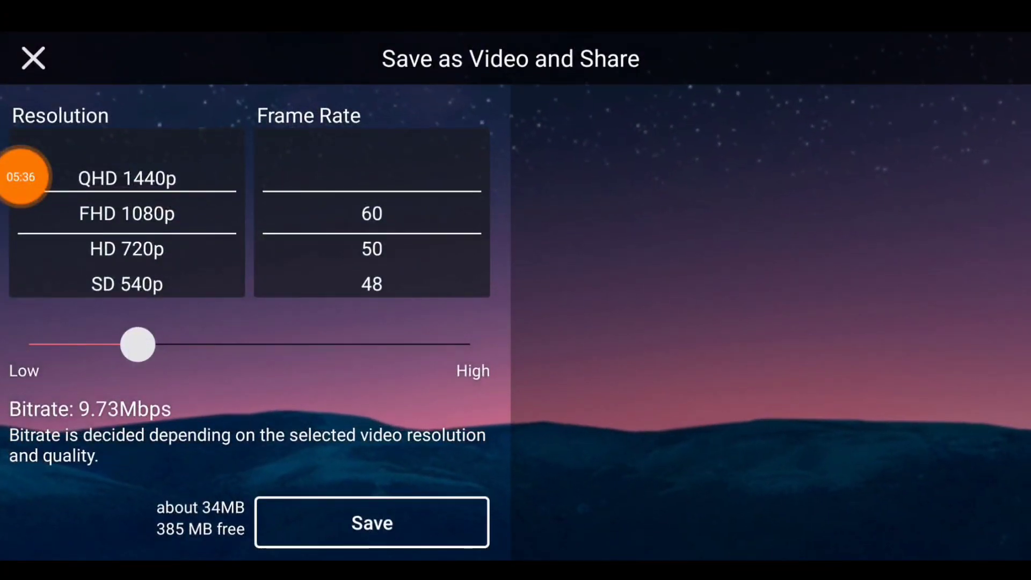
pyautogui.click(311, 519)
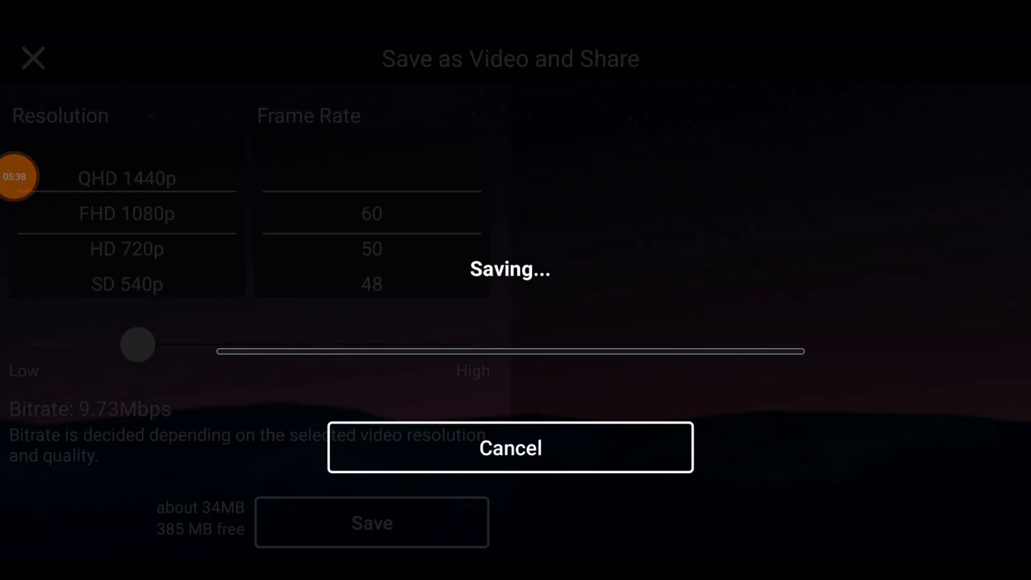